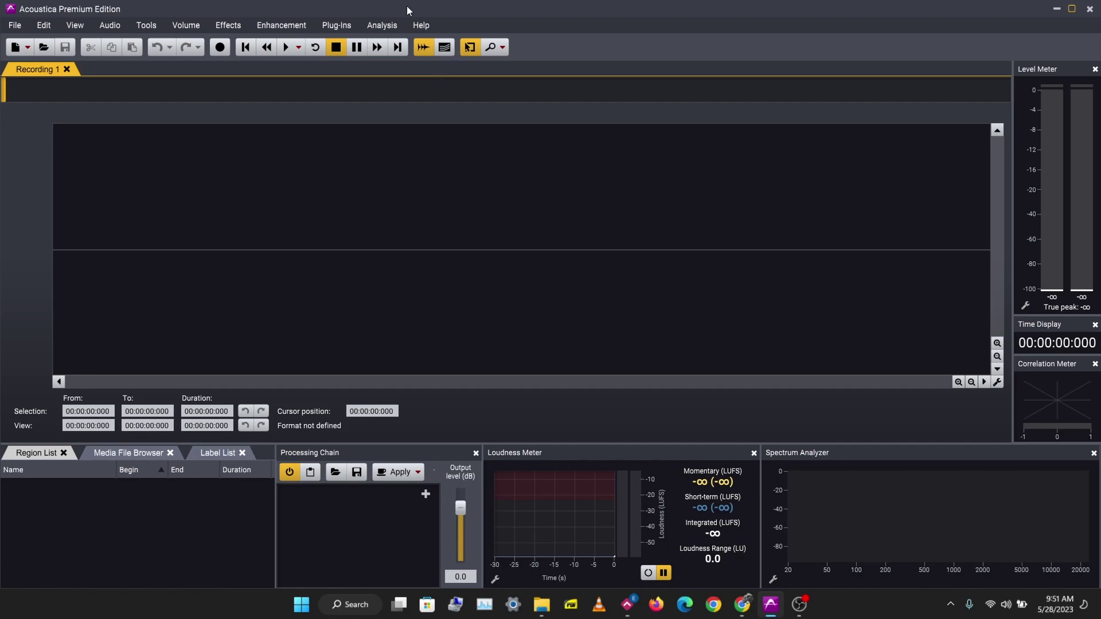
Open the Acoustica user guide and browse the Basic Audio Editing topics to Loading Audio Files.
left_click(423, 25)
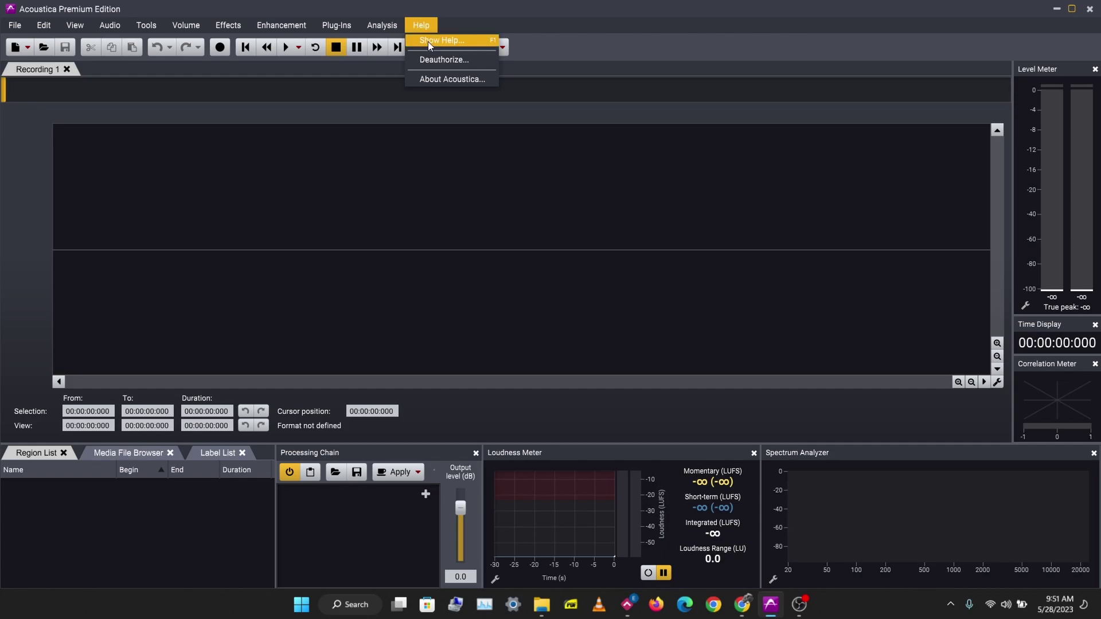
left_click(427, 41)
left_click(57, 85)
left_click(51, 98)
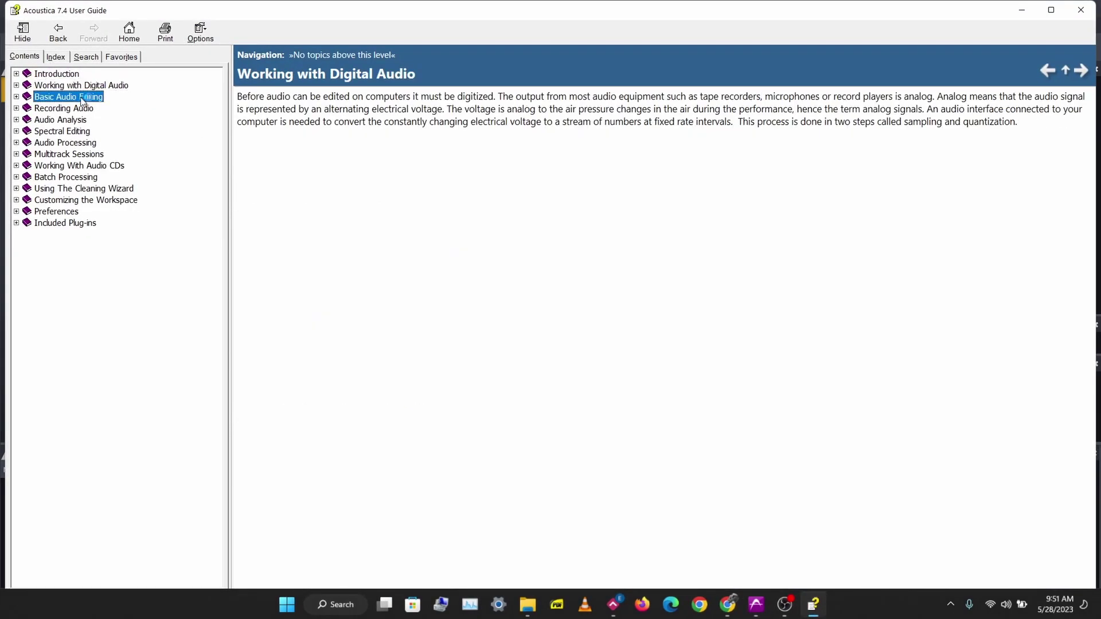
left_click(51, 97)
left_click(66, 120)
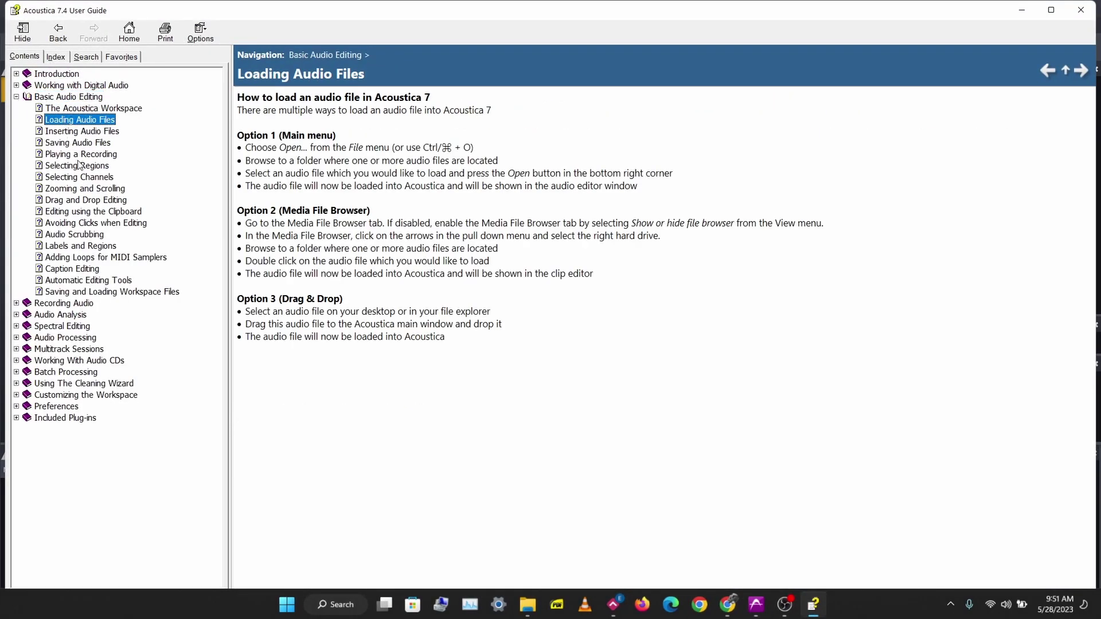
Read the Selecting Regions, Zooming, Clipboard, Loops and Recording Audio pages, then close the guide.
left_click(79, 165)
left_click(81, 189)
left_click(83, 212)
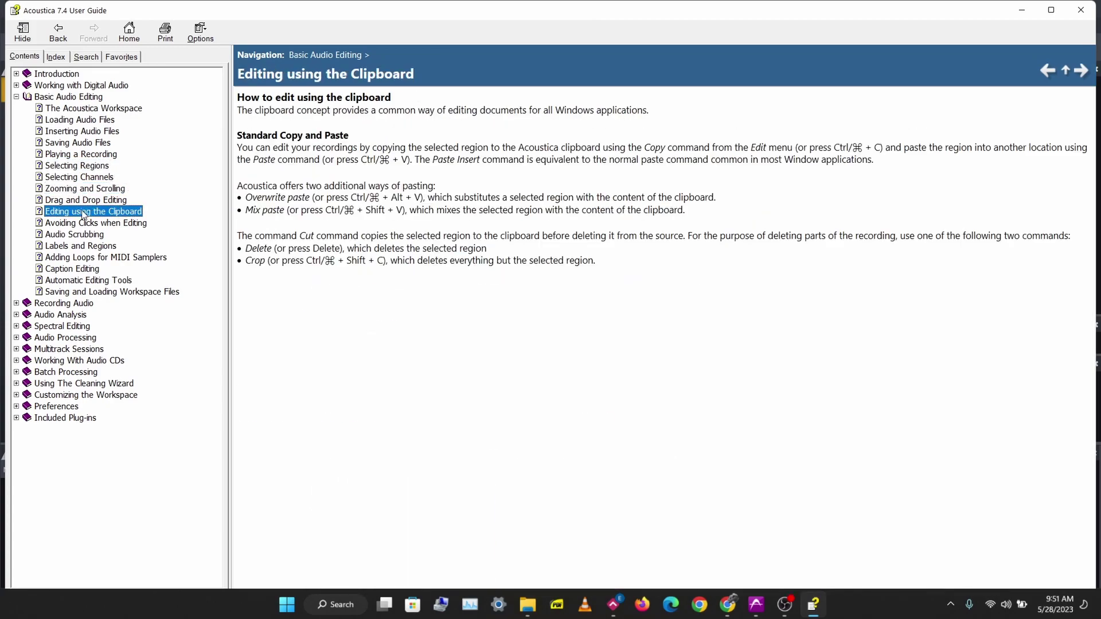
left_click(66, 258)
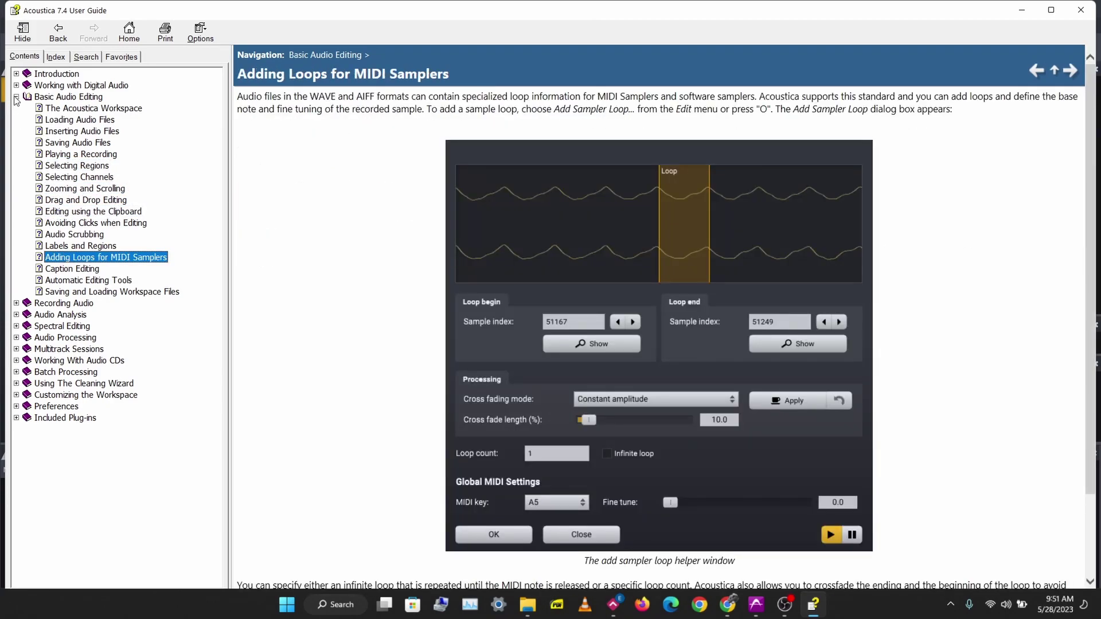
left_click(16, 96)
left_click(43, 109)
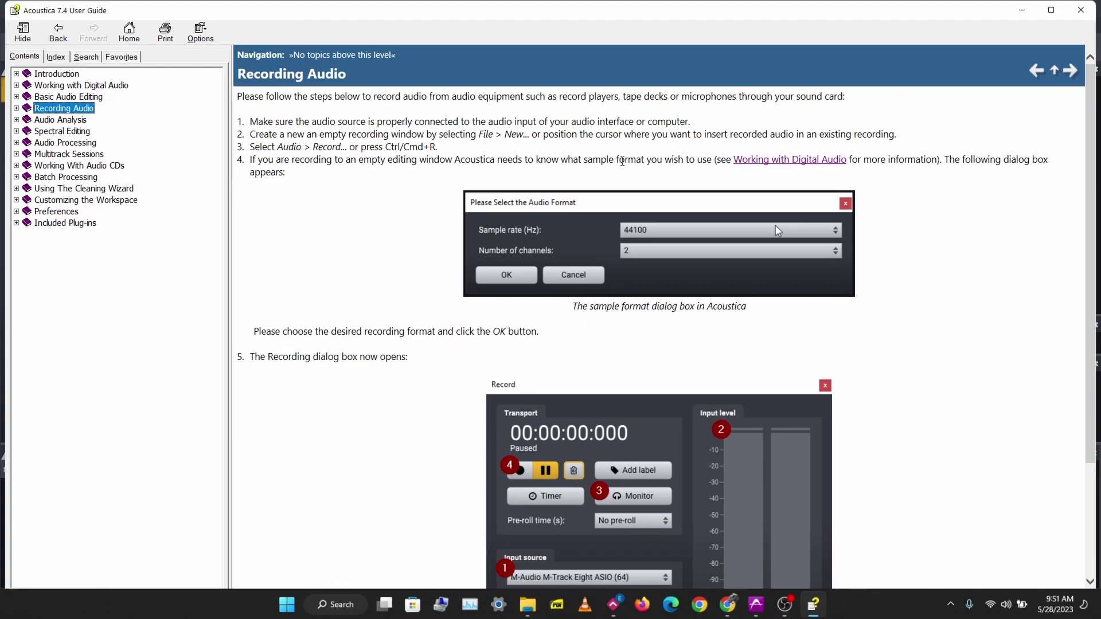
left_click(1081, 9)
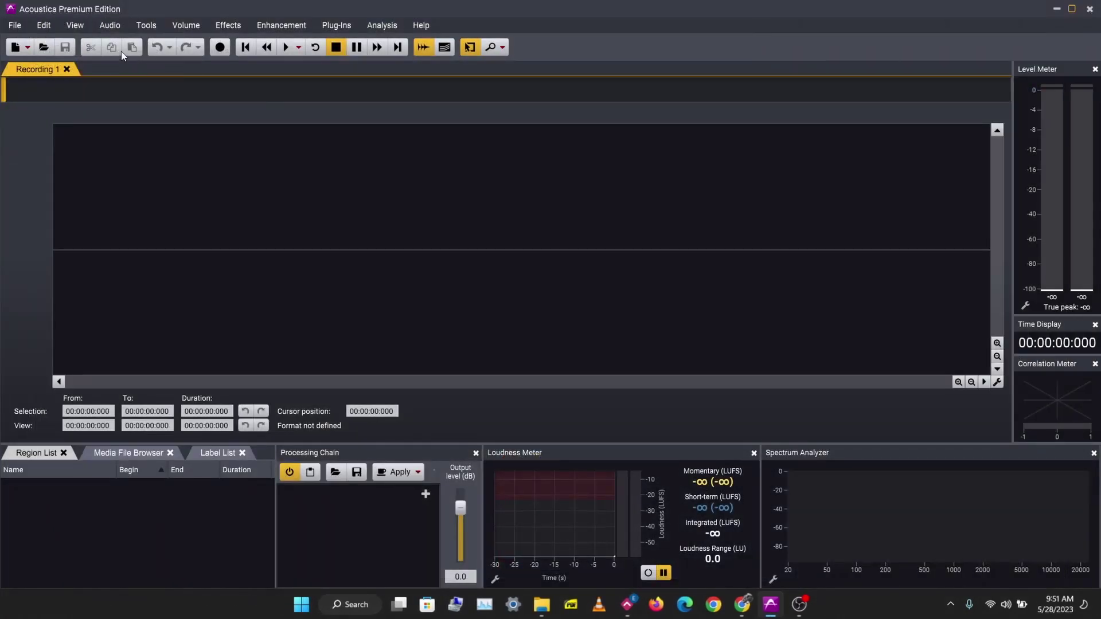
Check the About Acoustica box showing version 7.4.7, then show the File menu's recent files.
left_click(418, 26)
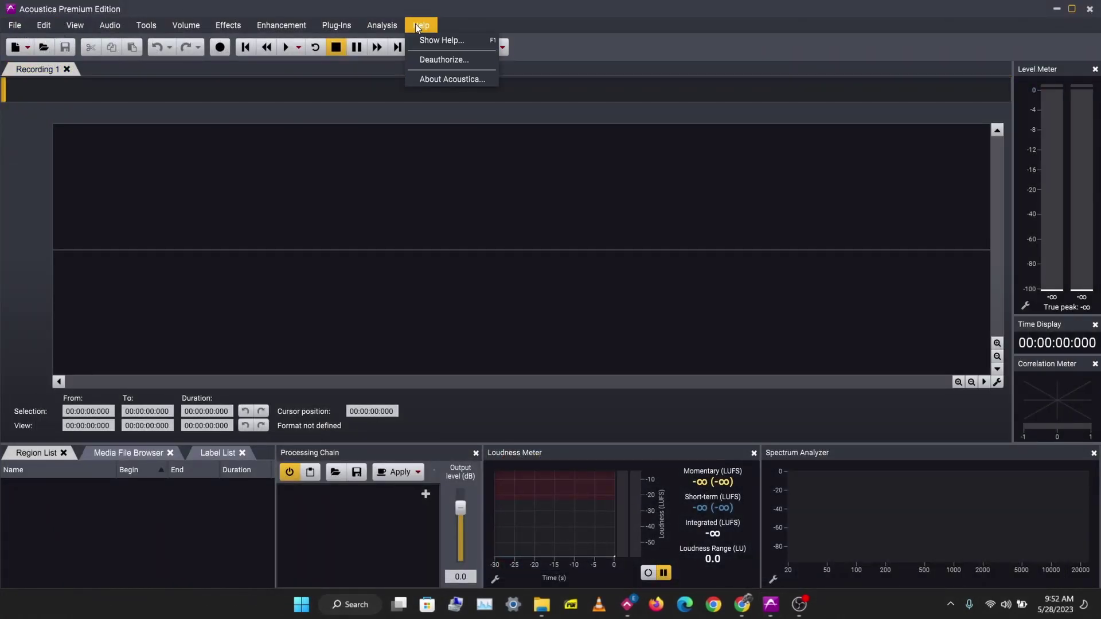
left_click(444, 78)
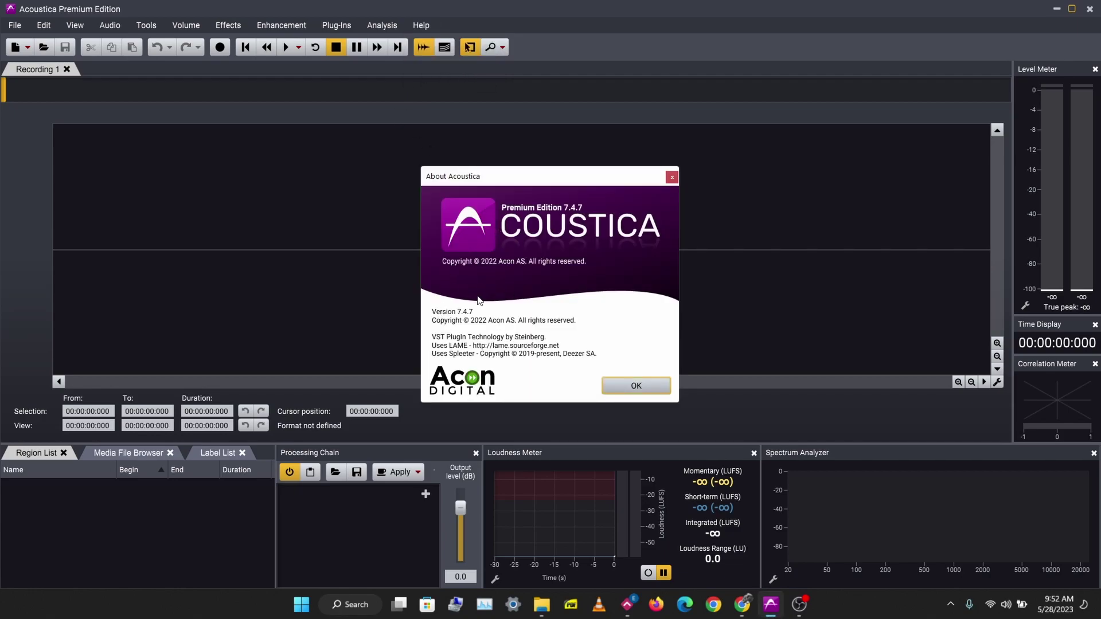
left_click(669, 175)
left_click(15, 25)
mouse_move(47, 38)
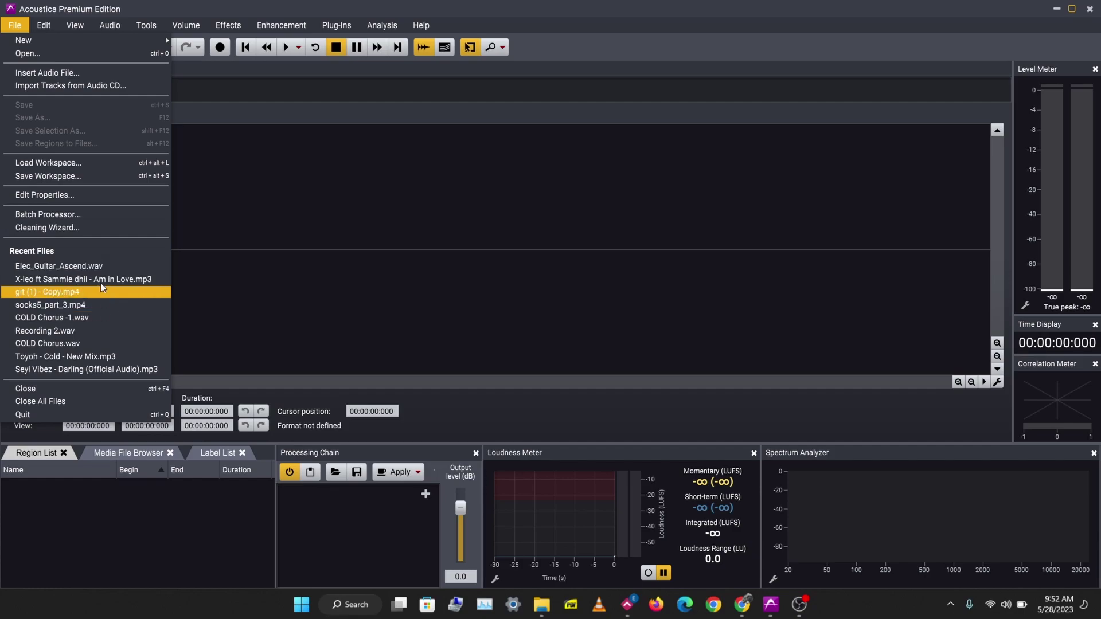
Open Edit > Preferences and keep English (US) as the interface language.
left_click(86, 331)
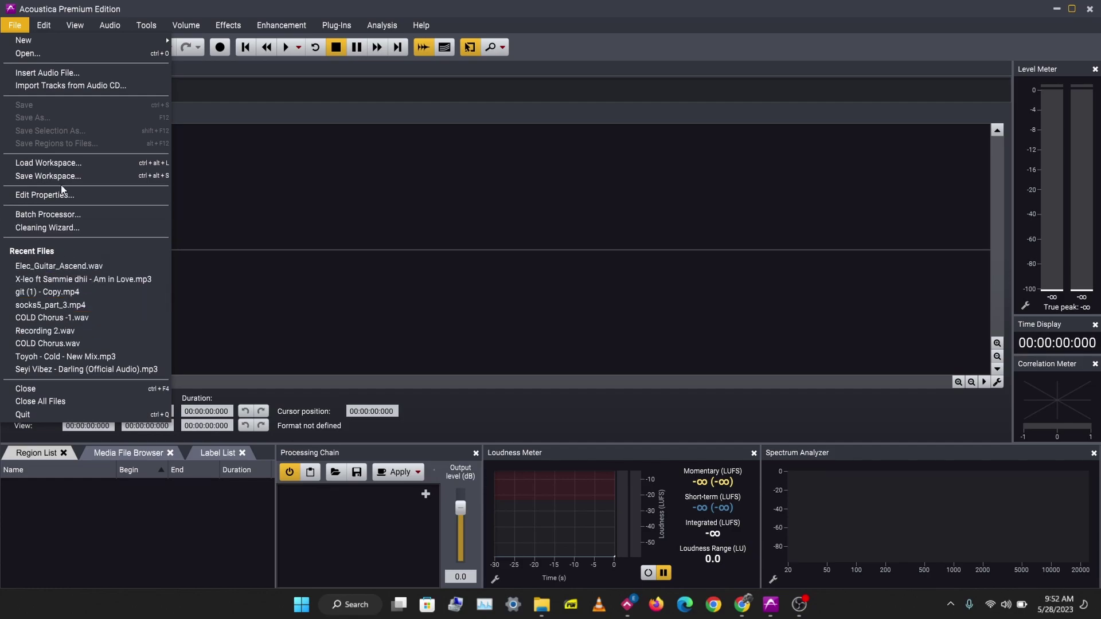
left_click(43, 25)
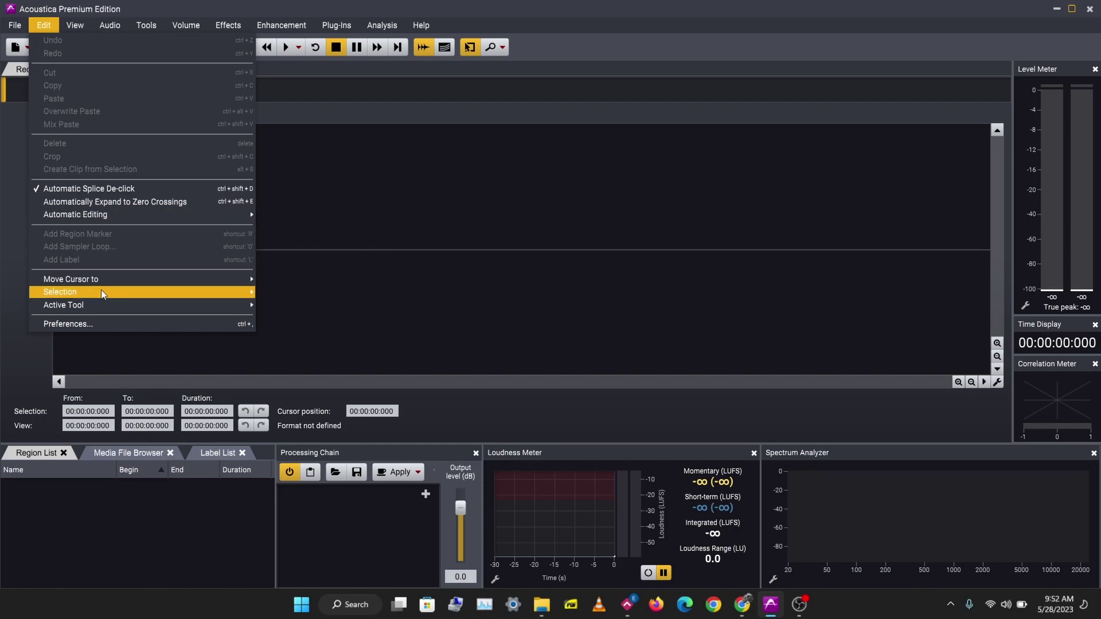
left_click(94, 324)
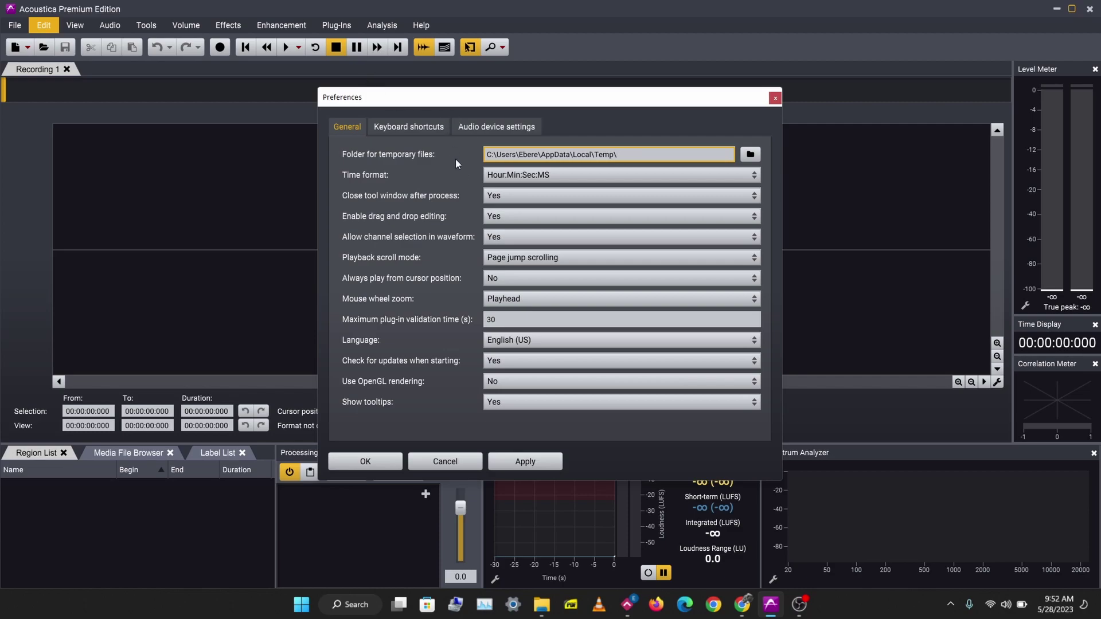
left_click(522, 340)
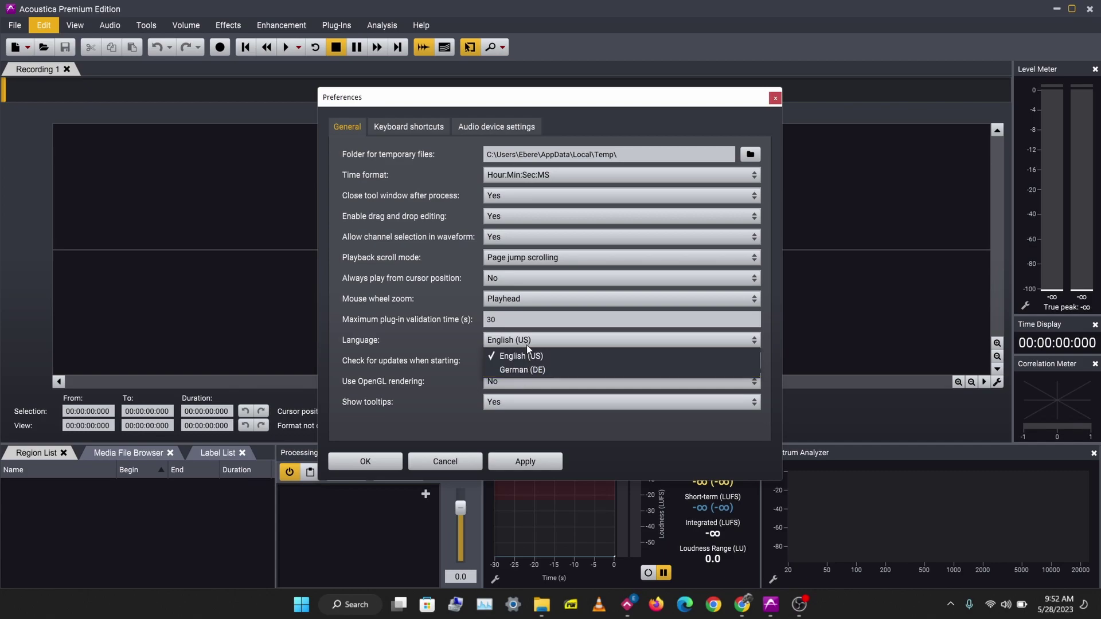
left_click(466, 343)
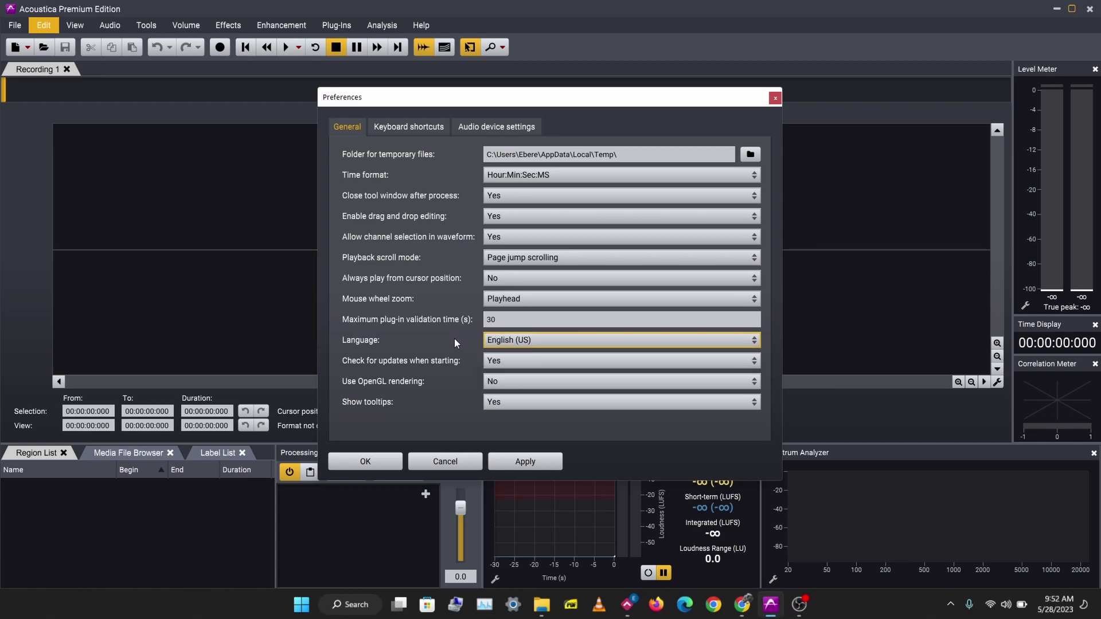
Look through the keyboard shortcut settings in Preferences.
left_click(409, 126)
scroll(545, 232, "down", 10)
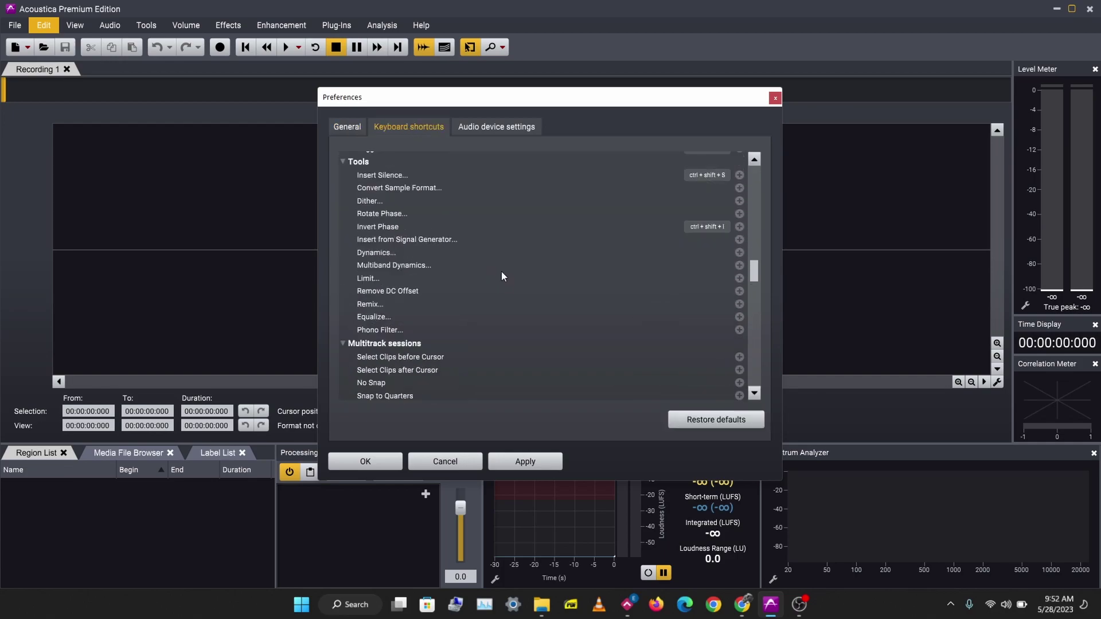
scroll(502, 276, "down", 10)
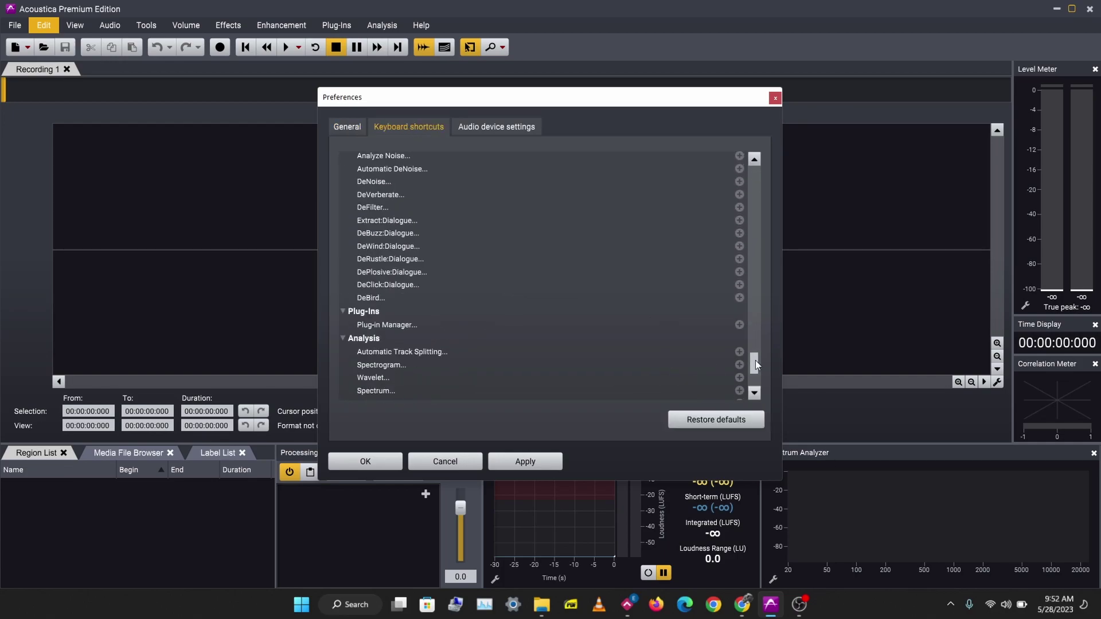
left_click_drag(755, 362, 501, 119)
Switch the audio driver to ASIO with the FL Studio ASIO device and open its driver settings.
left_click(485, 124)
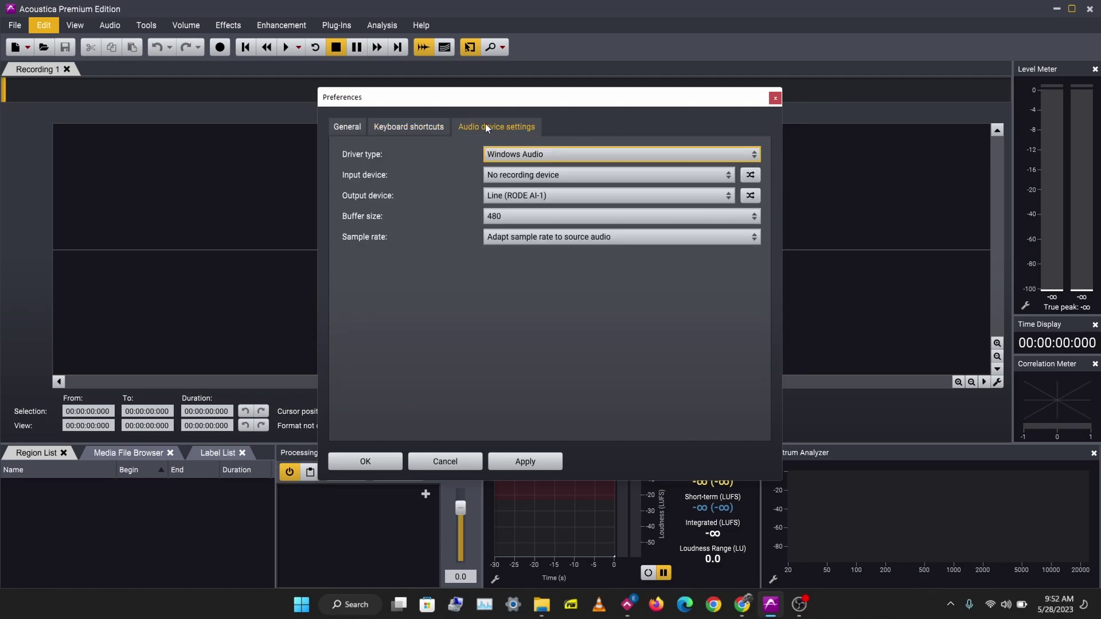
left_click(529, 151)
left_click(509, 181)
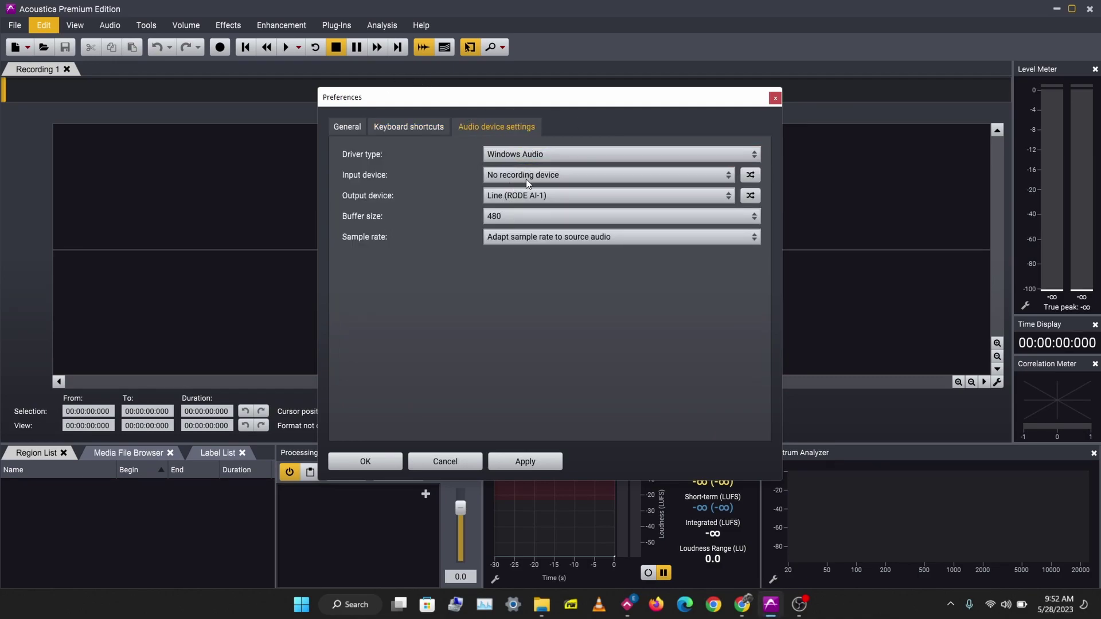
left_click(532, 175)
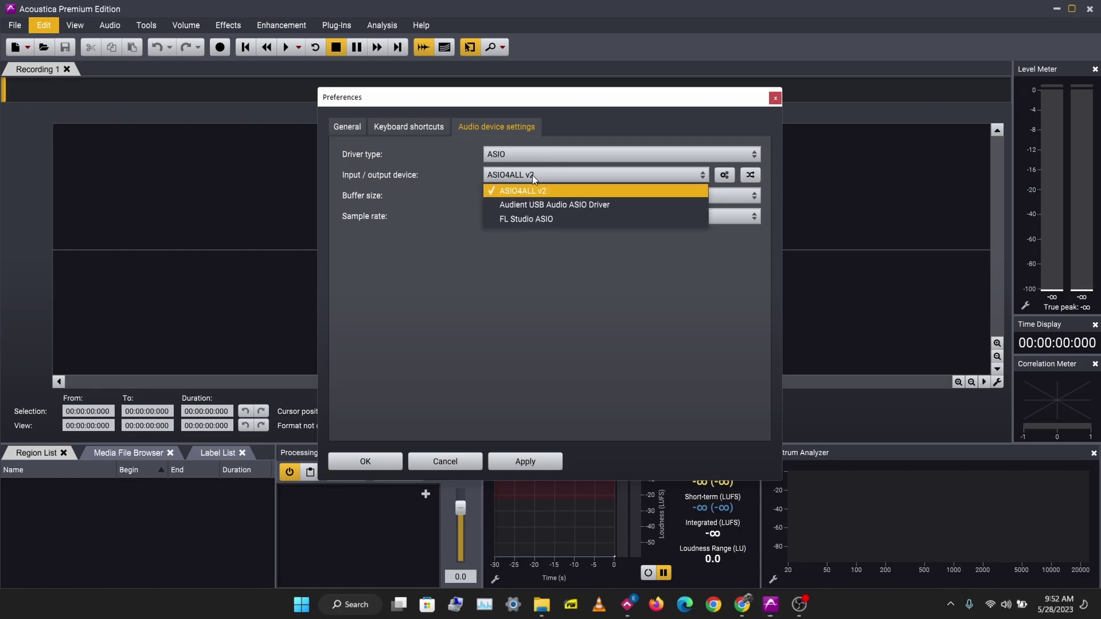
left_click(524, 219)
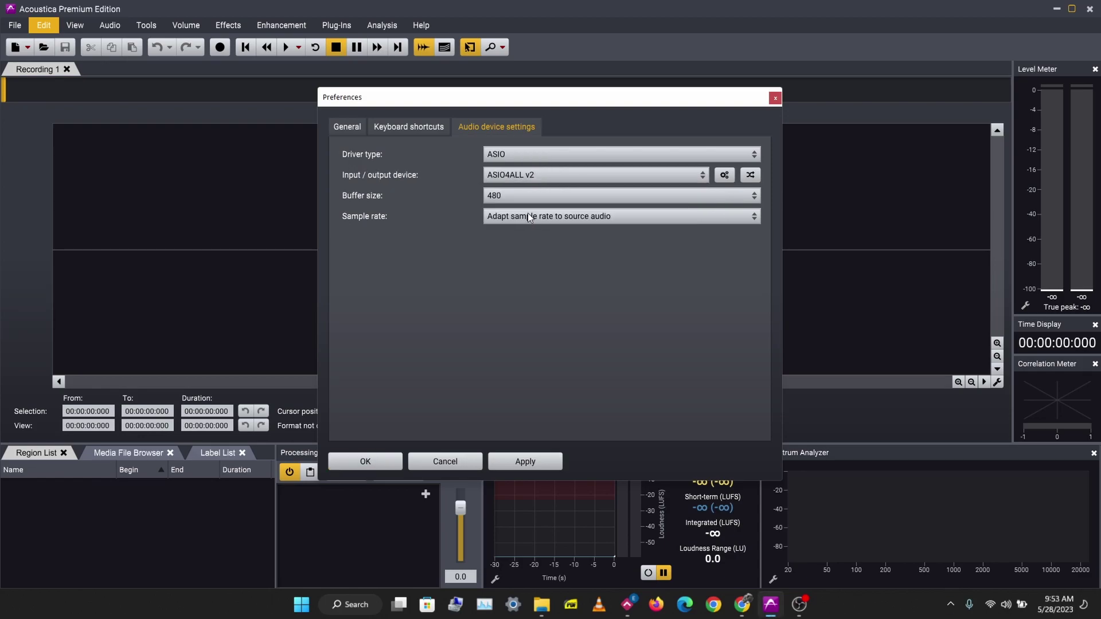
left_click(529, 195)
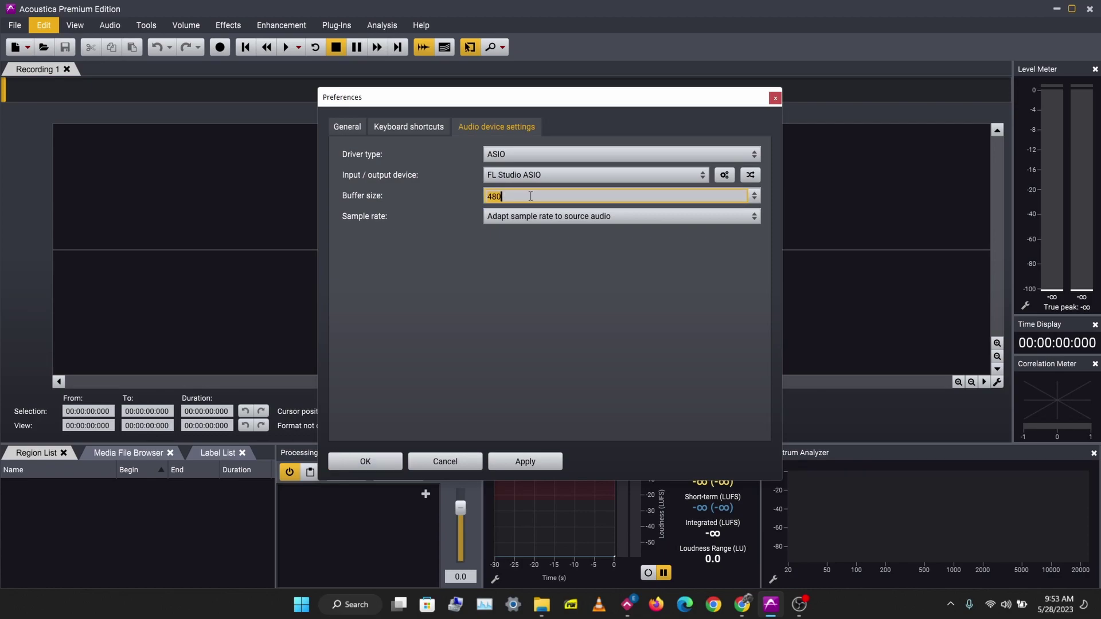
left_click(724, 175)
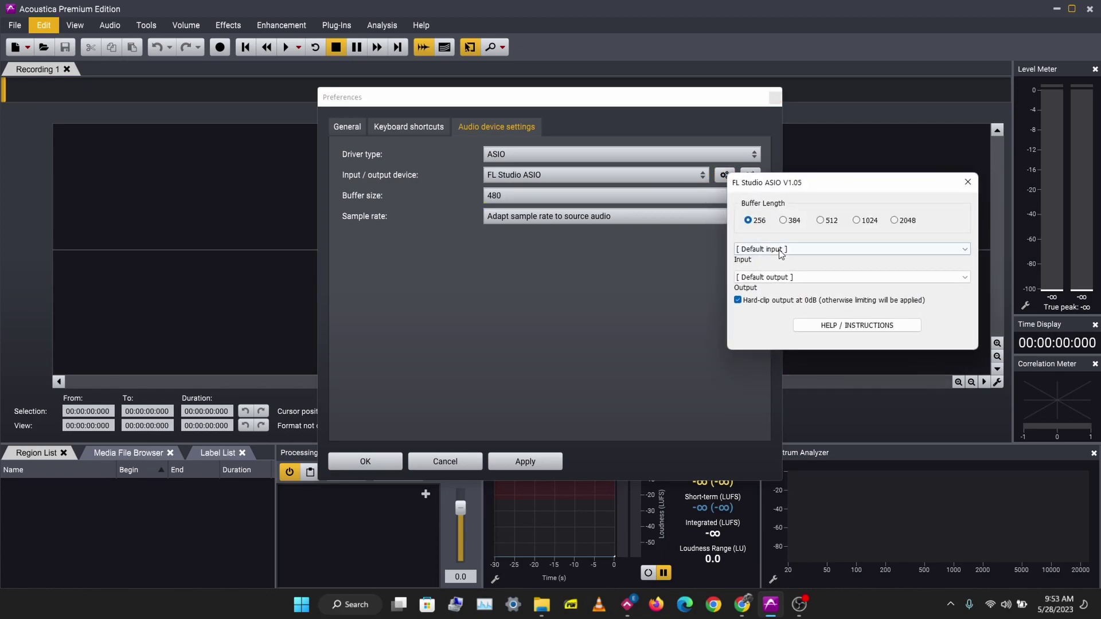
Close the FL Studio ASIO settings and Preferences, then hide the Level Meter panel.
left_click(968, 182)
key("Escape")
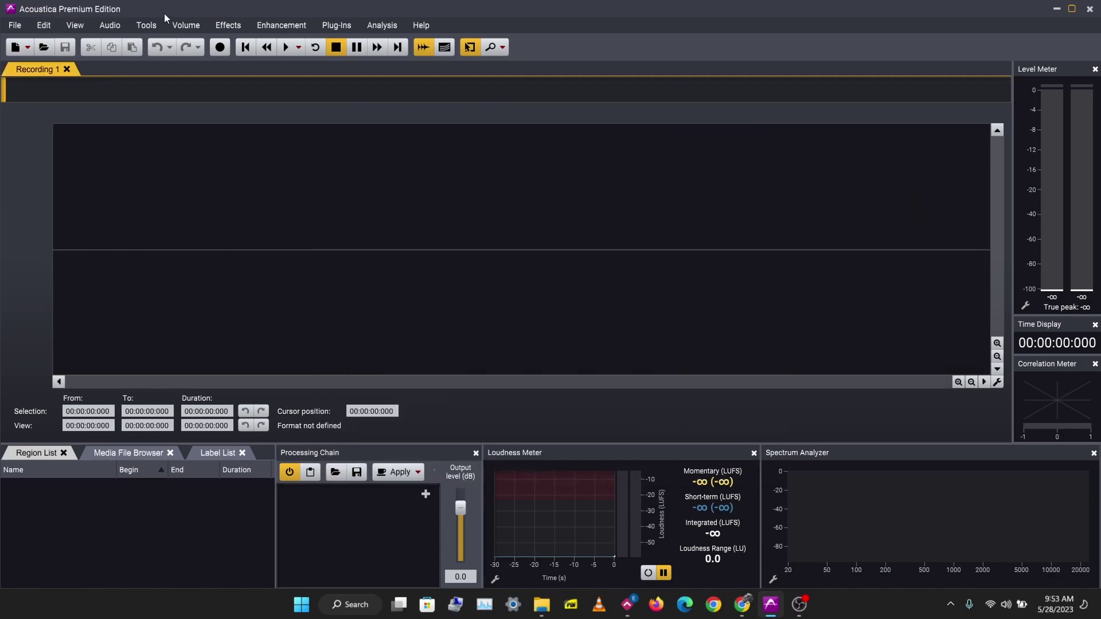
left_click(75, 26)
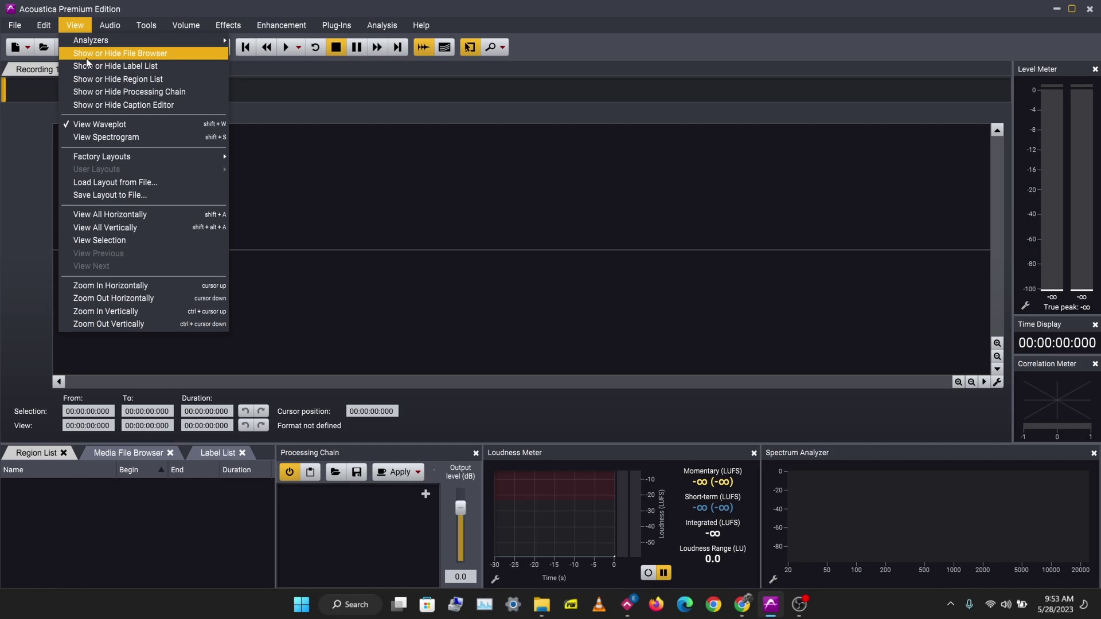
left_click(87, 58)
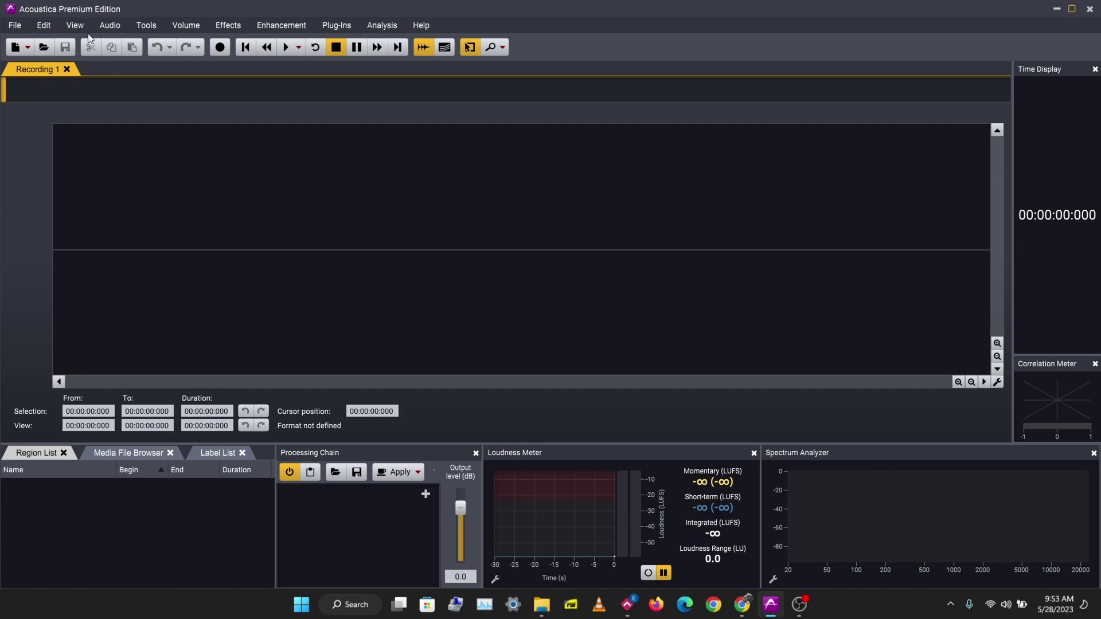
Re-show the Level Meter from View > Analyzers, dock the Time Display below it, and enlarge it.
left_click(75, 25)
mouse_move(172, 40)
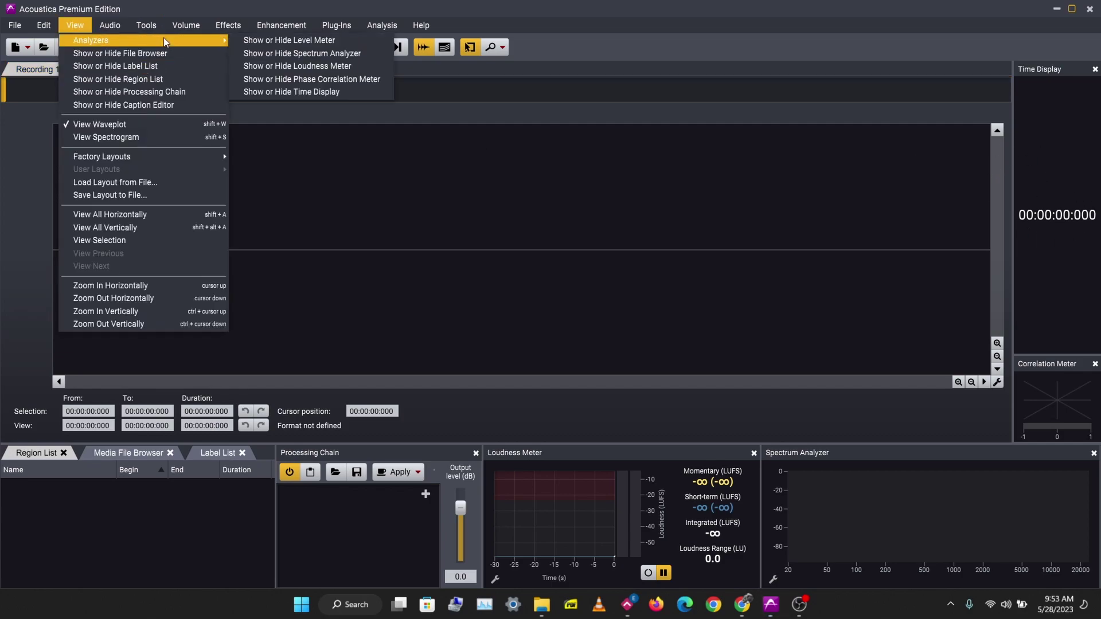
left_click(268, 40)
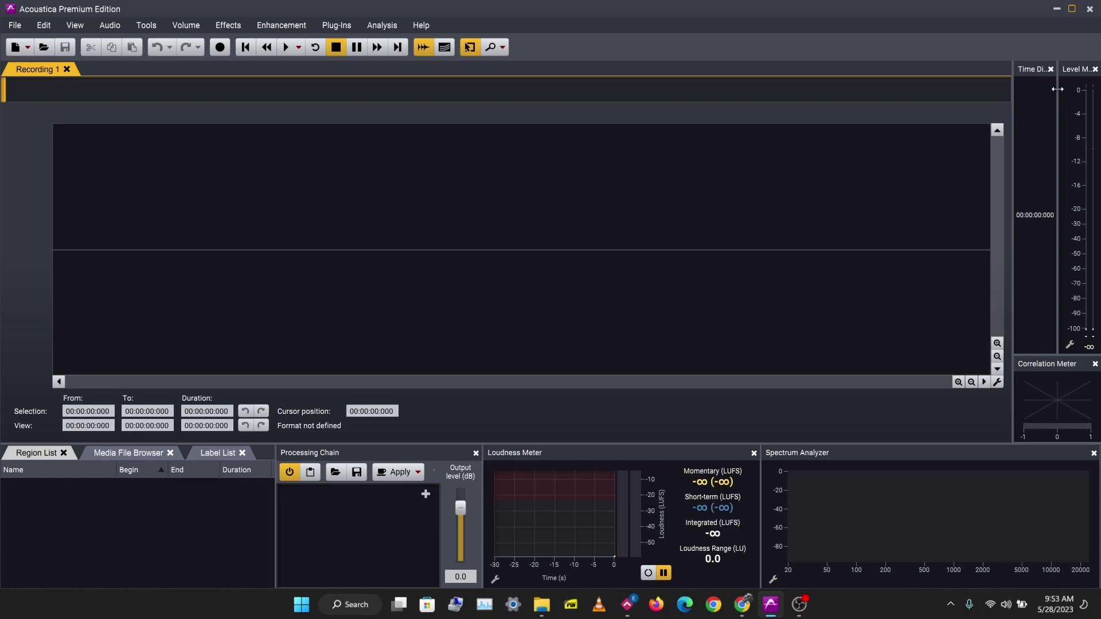
left_click_drag(1041, 69, 1083, 364)
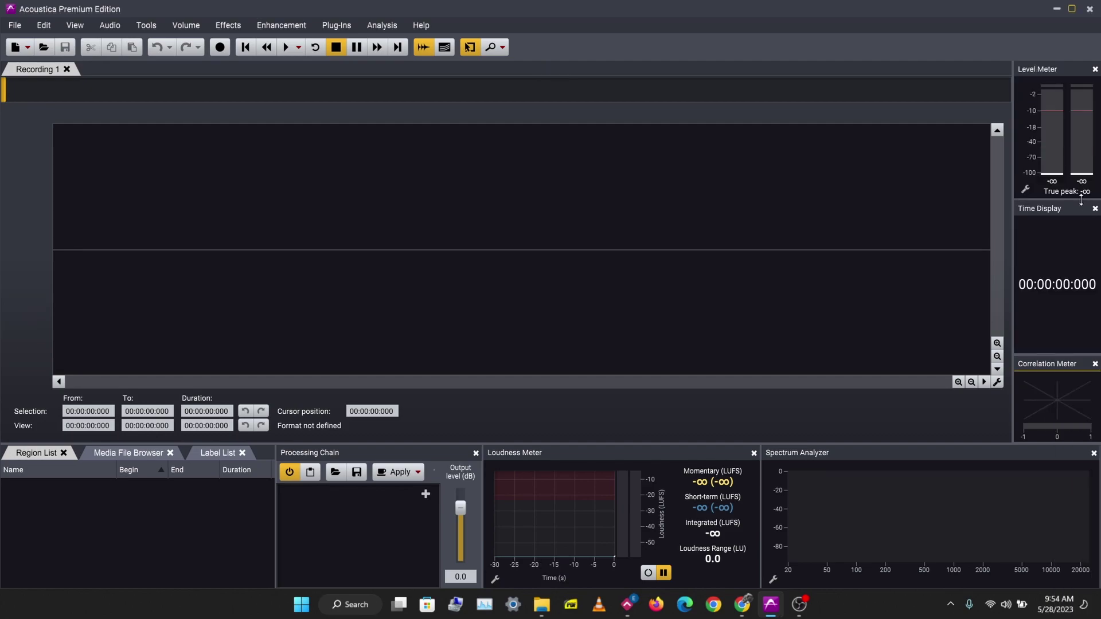
left_click_drag(1075, 284, 1069, 334)
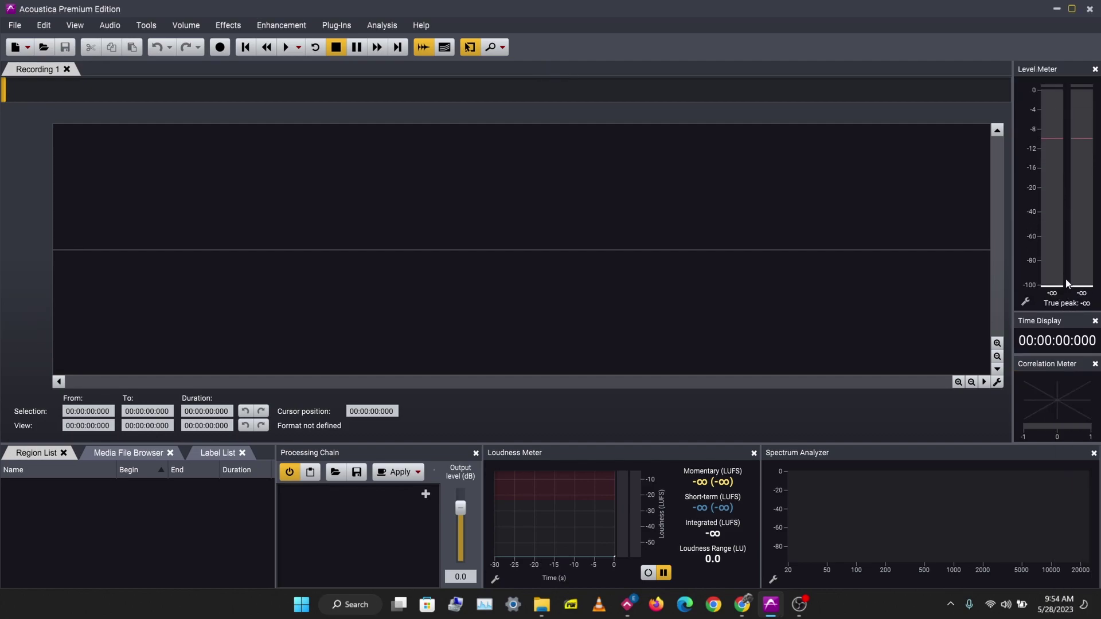
Browse the View, Audio, Tools, Effects, Enhancement and Plug-Ins menus.
left_click(74, 26)
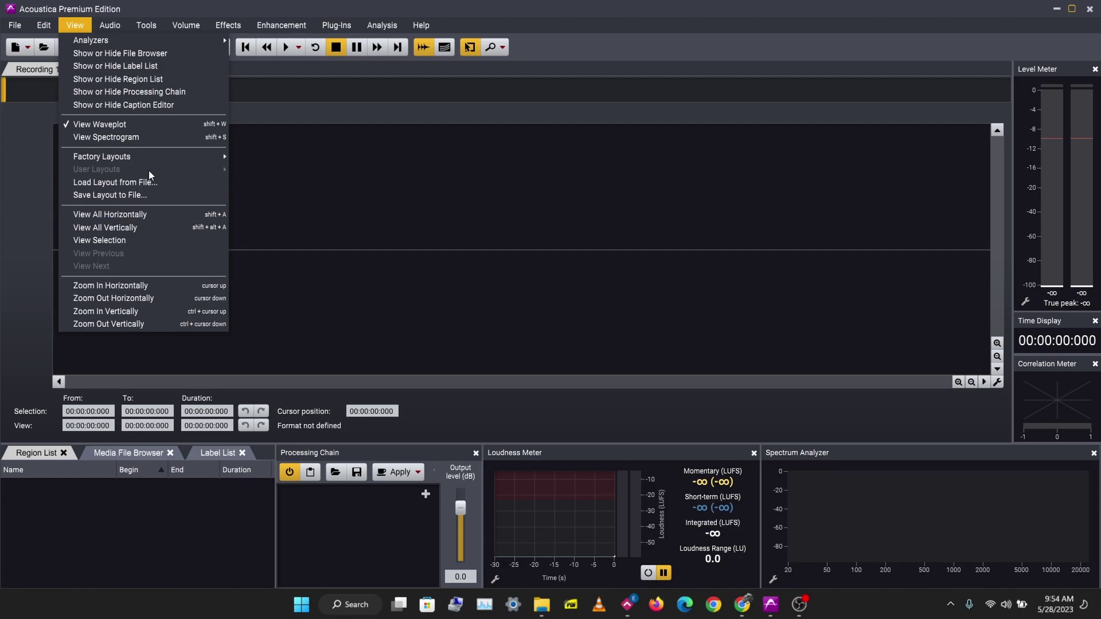
mouse_move(113, 29)
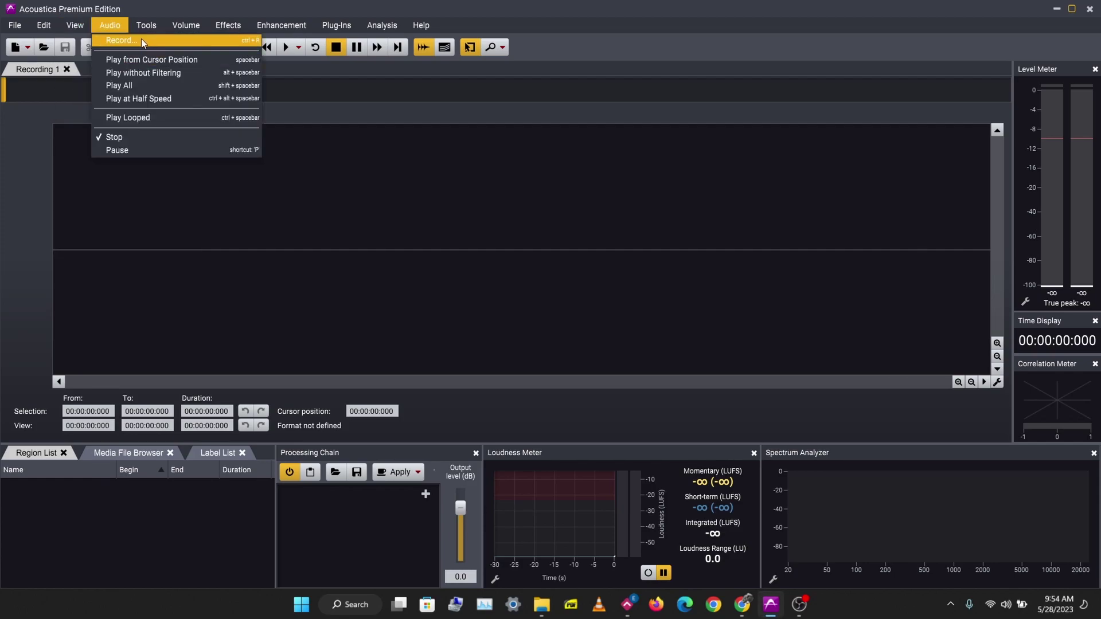
mouse_move(159, 24)
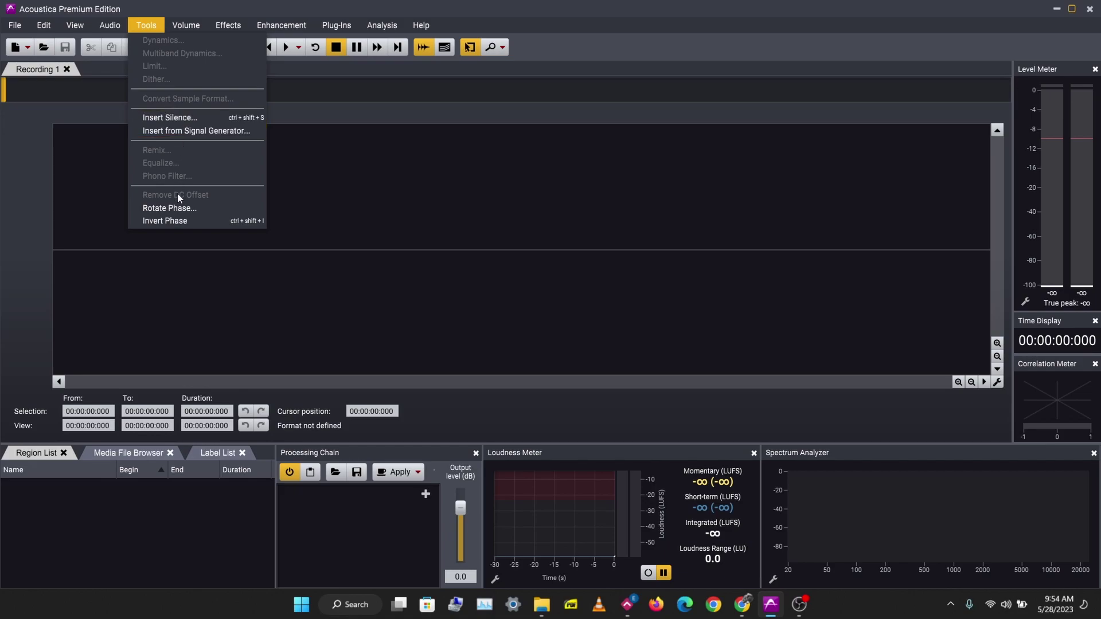
mouse_move(225, 26)
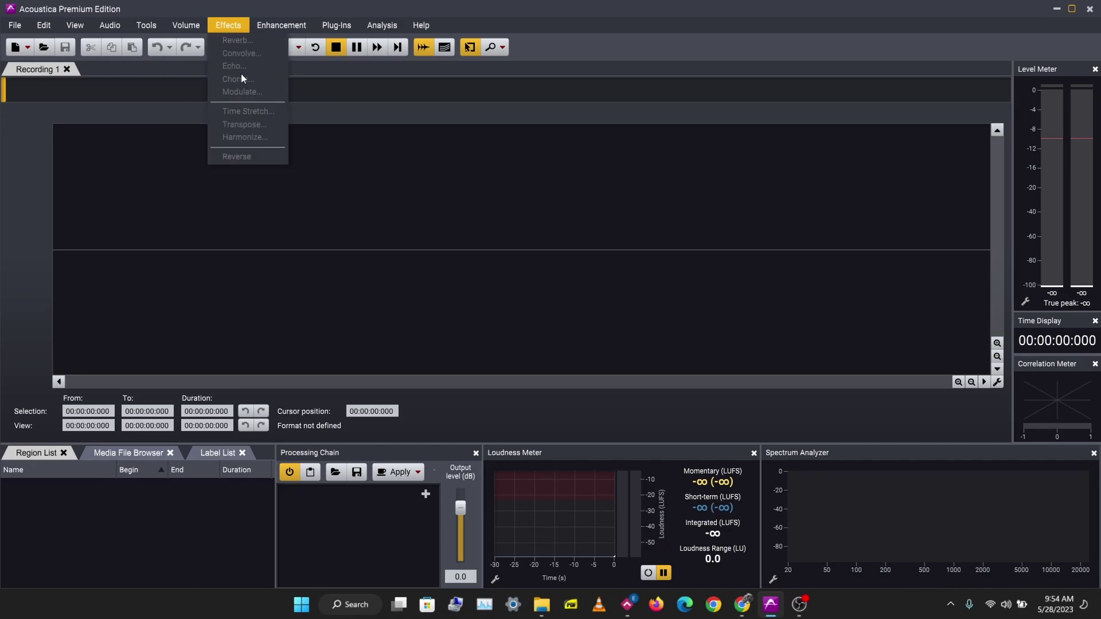
mouse_move(282, 25)
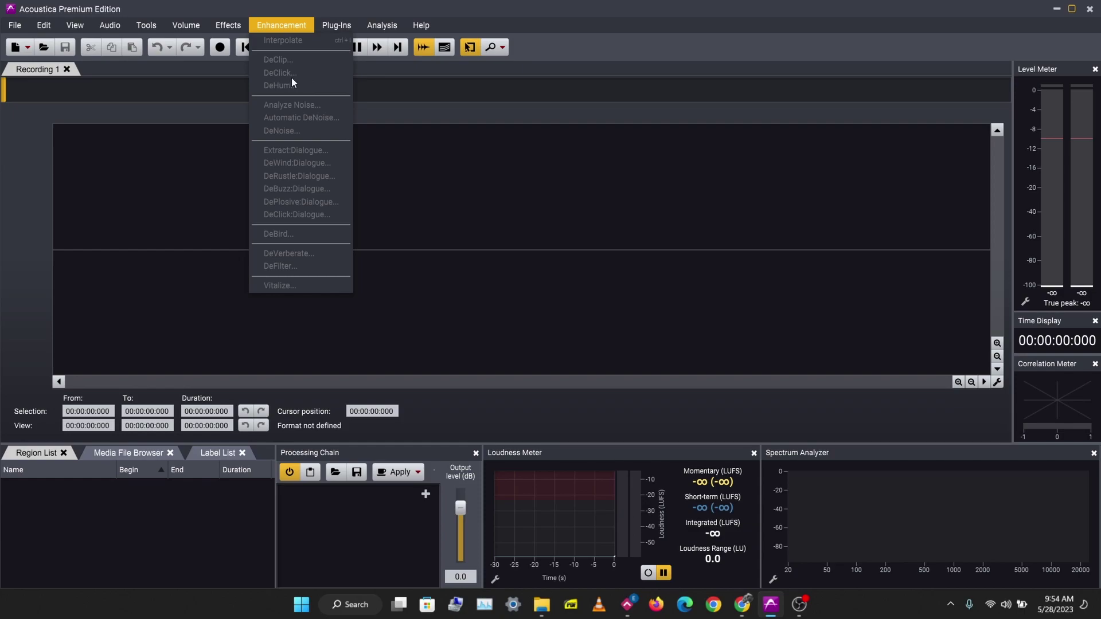
mouse_move(336, 29)
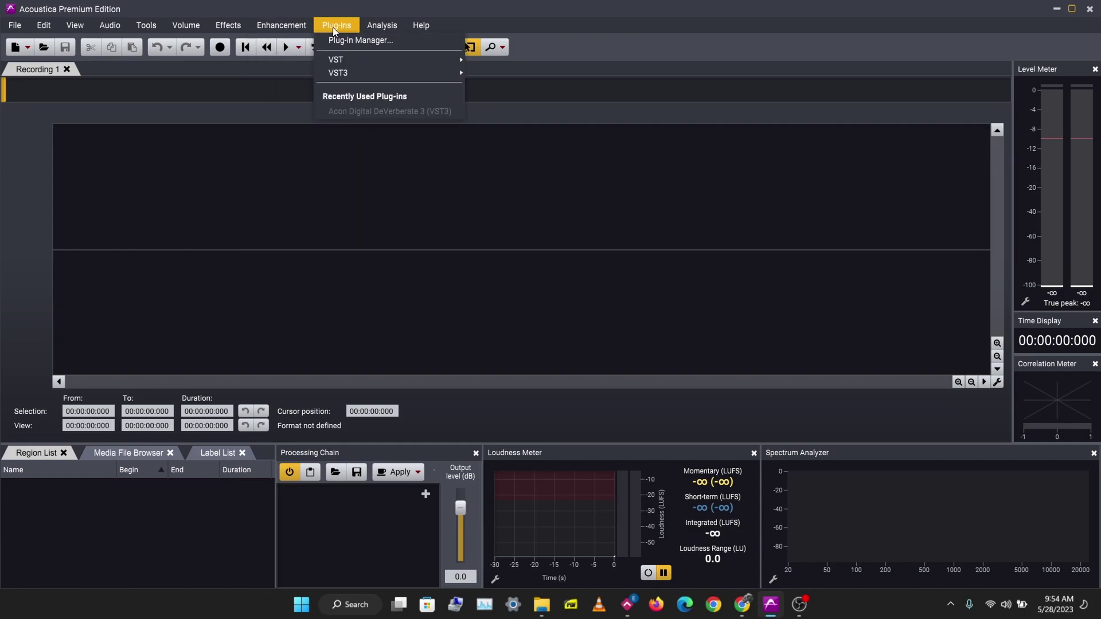
mouse_move(359, 58)
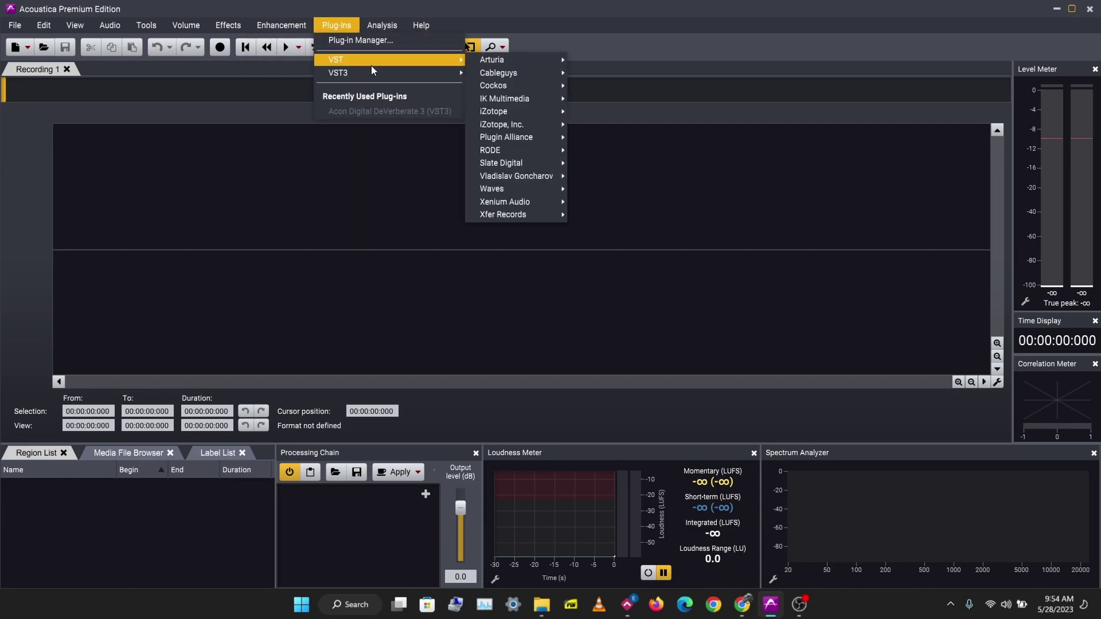
Open the Plug-in Manager, review its VST folders, close it, and glance at the Analysis menu.
mouse_move(413, 80)
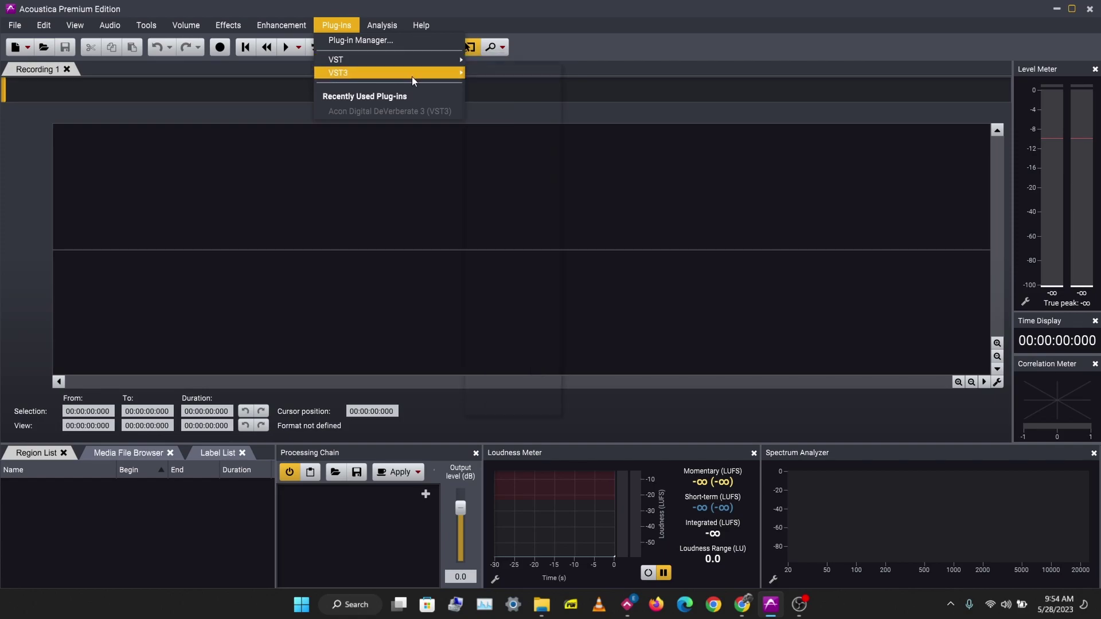
left_click(401, 41)
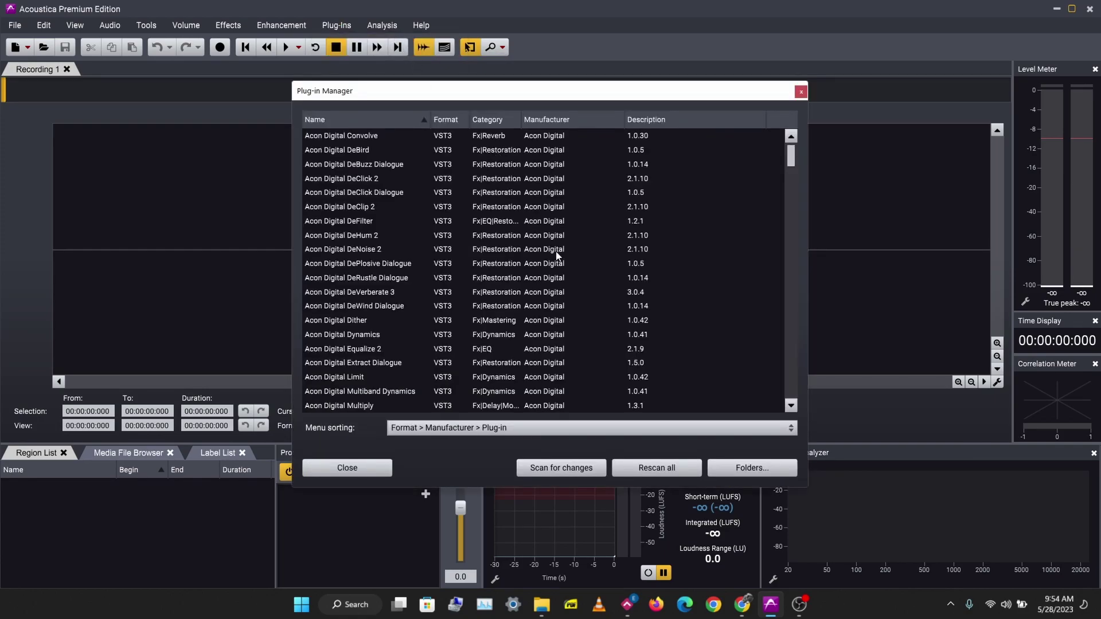
scroll(556, 252, "down", 2)
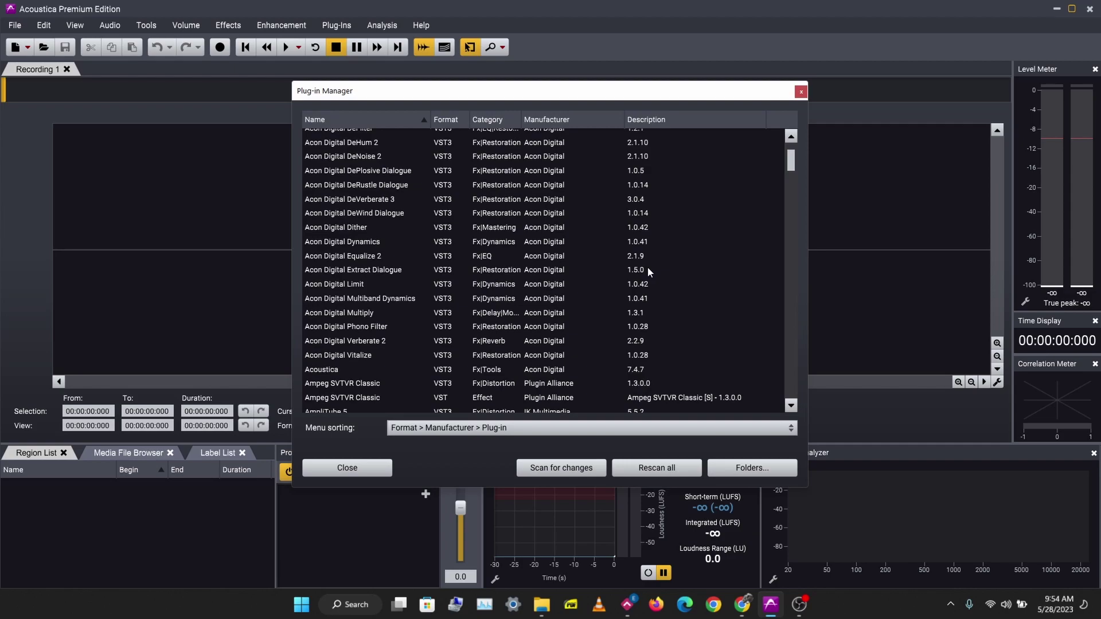
left_click(739, 467)
left_click(737, 157)
left_click(800, 90)
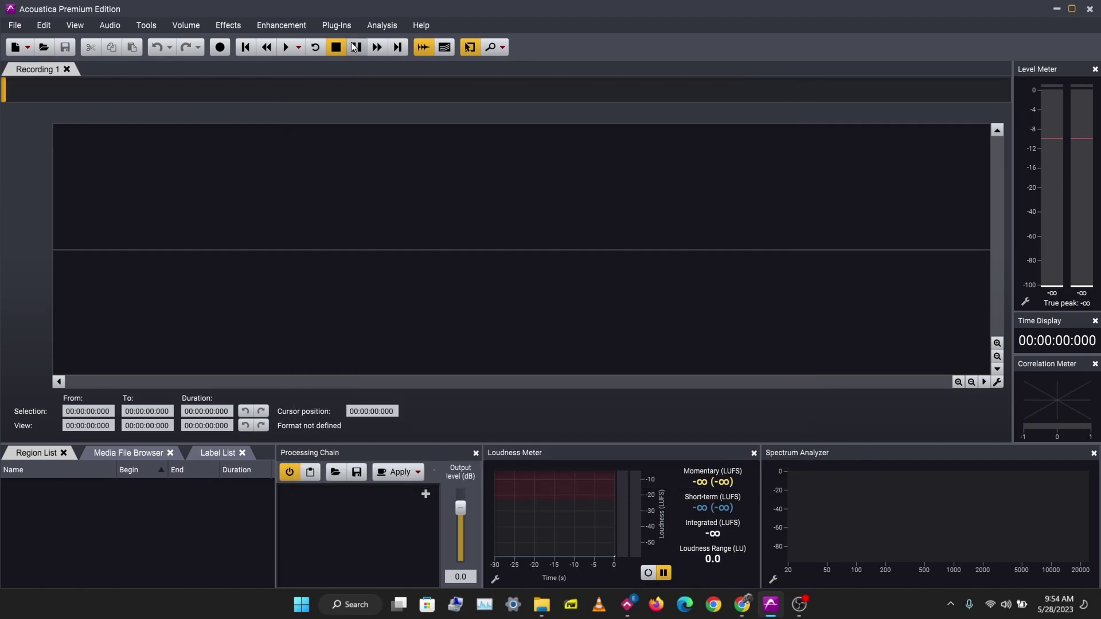
left_click(376, 23)
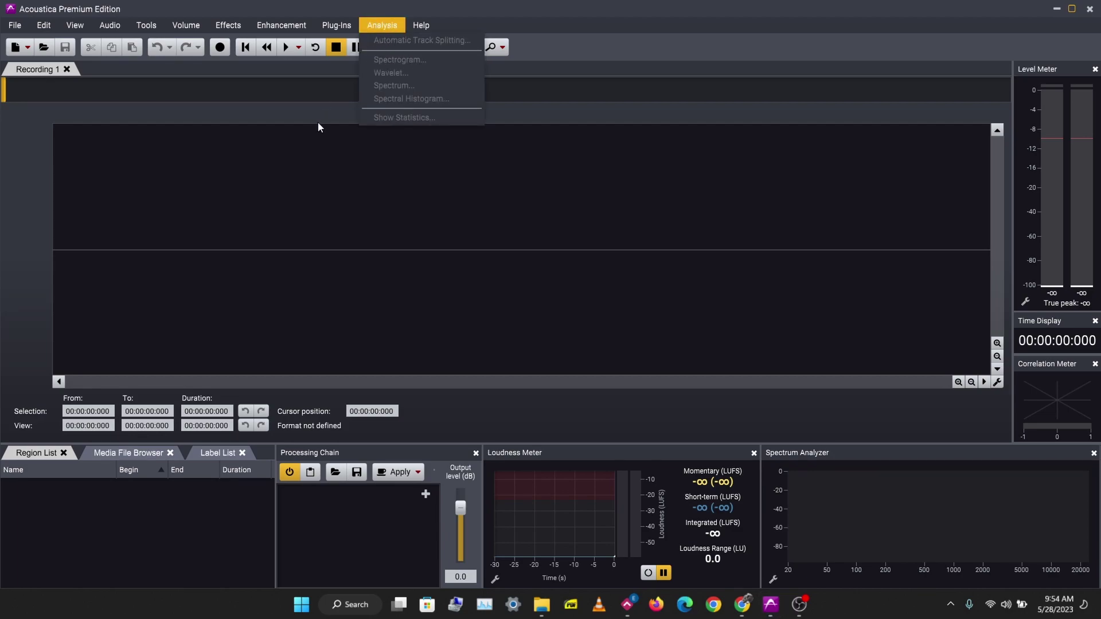
left_click(363, 154)
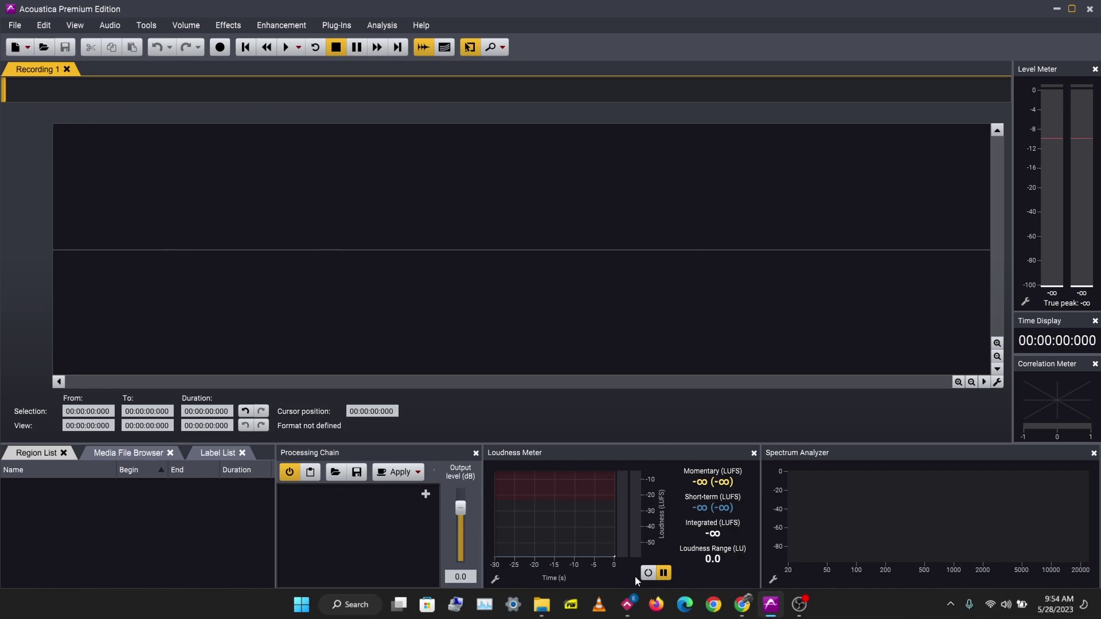
Drag Guitar.wav from the Acoustica folder in File Explorer into the Acoustica window.
left_click(542, 604)
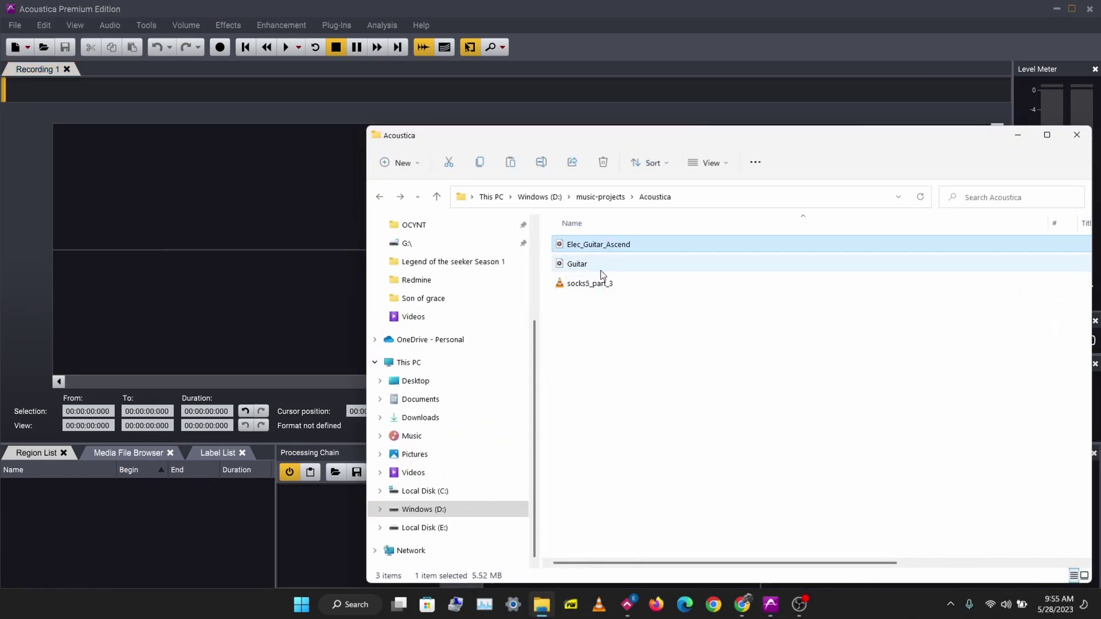
left_click_drag(600, 266, 131, 270)
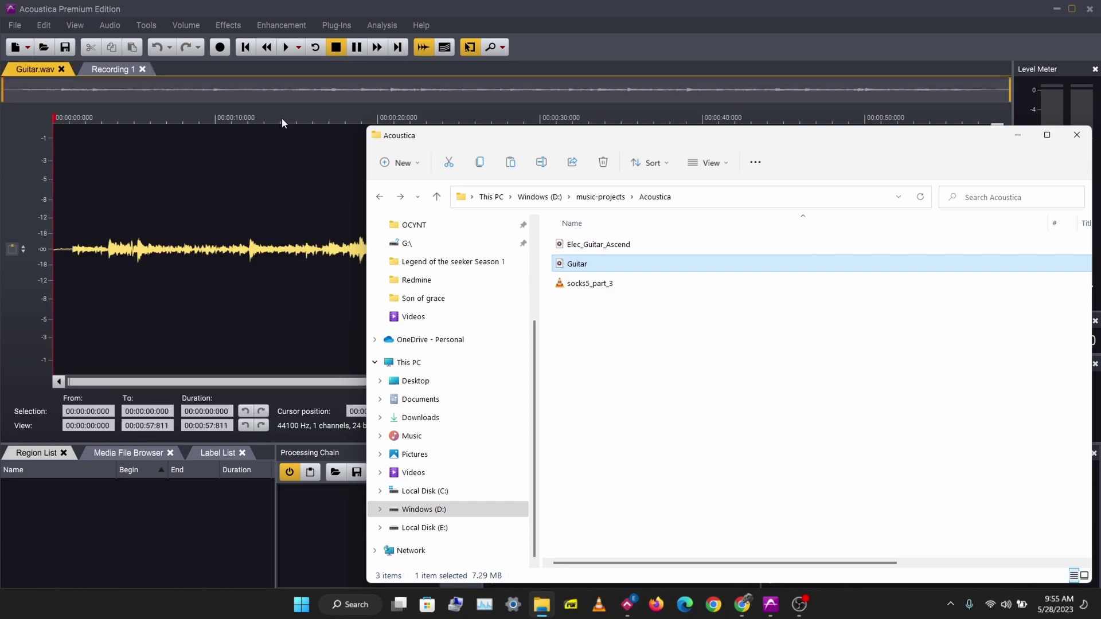
left_click(284, 117)
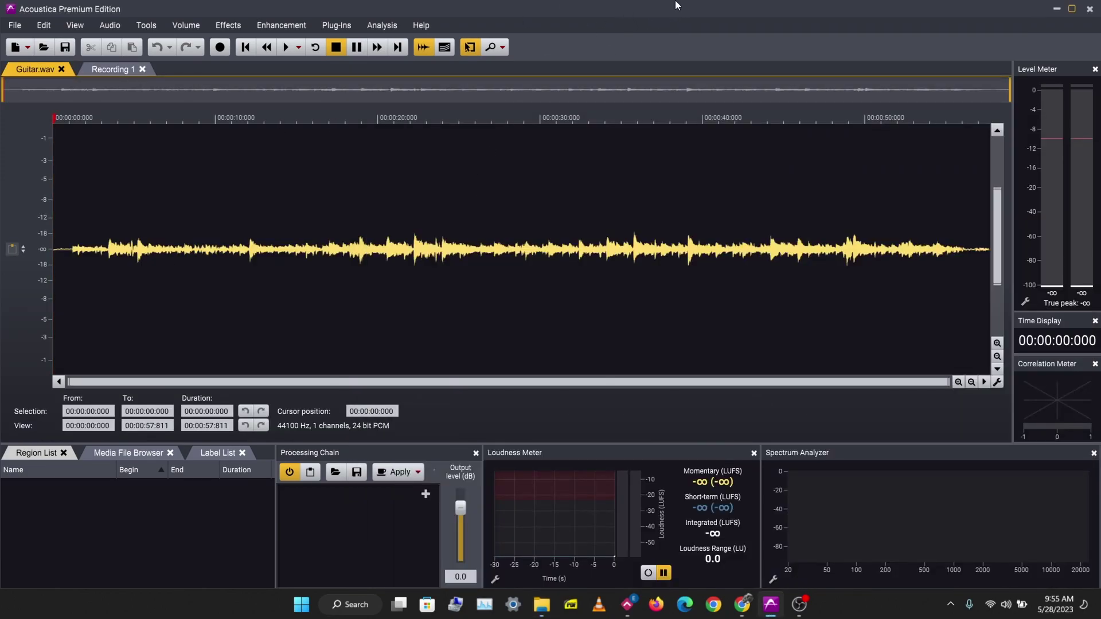
Play and stop Guitar.wav, then switch between the Recording 1 and Guitar.wav tabs.
key("space")
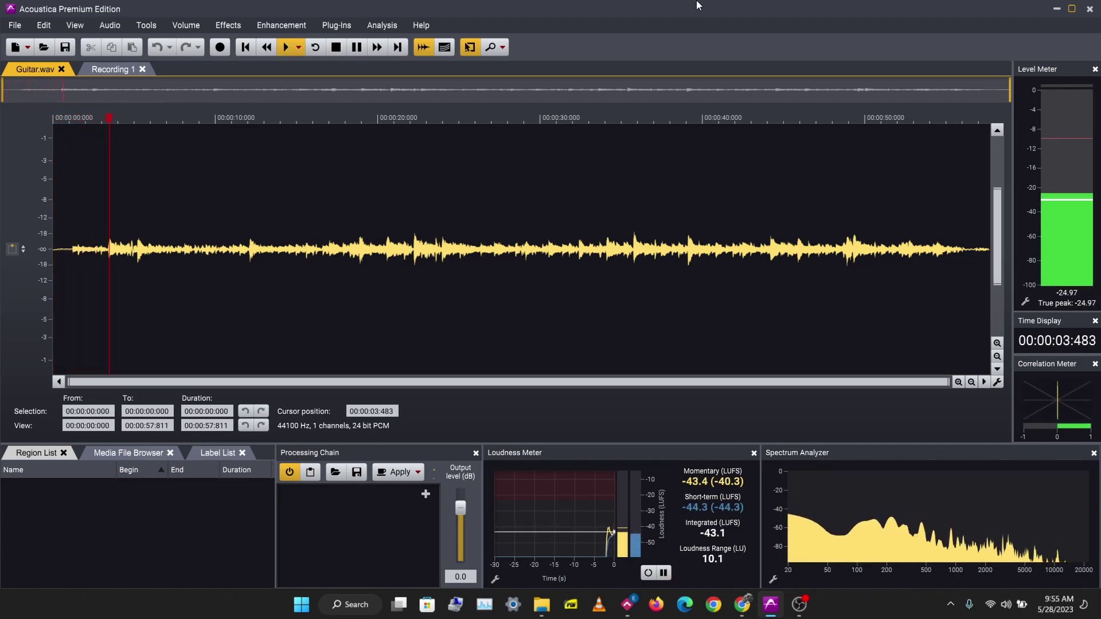
key("space")
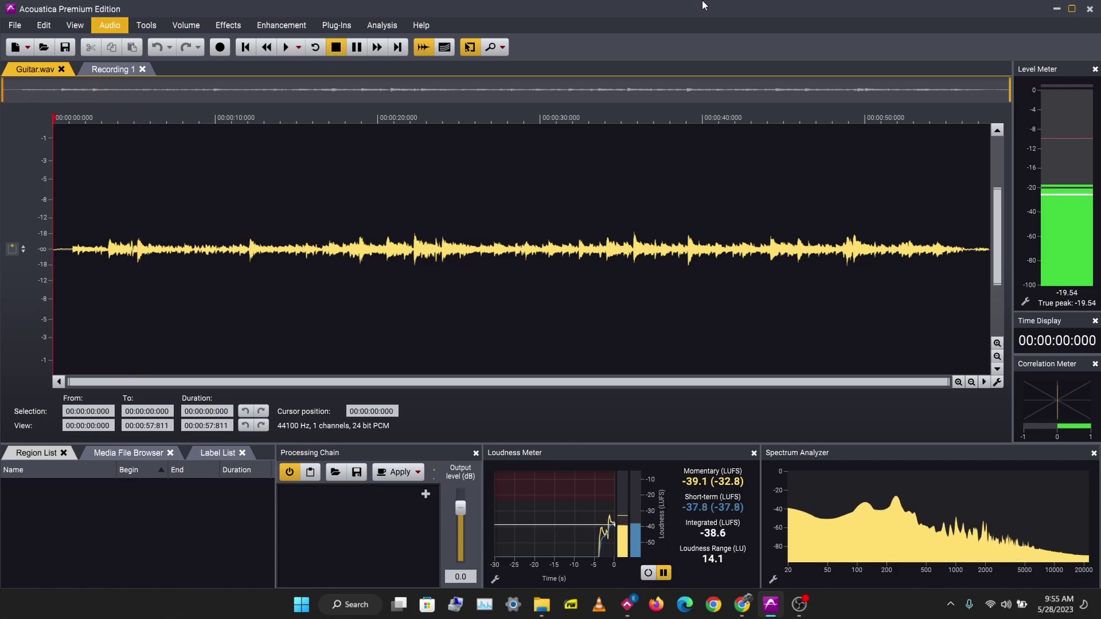
left_click(101, 70)
left_click(26, 68)
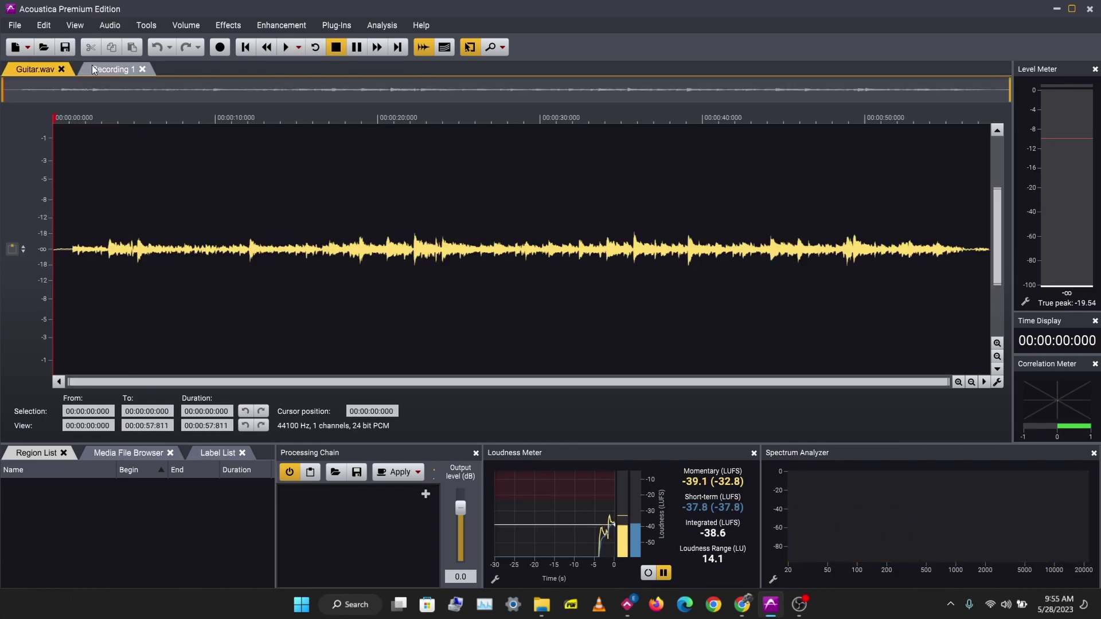
left_click(110, 68)
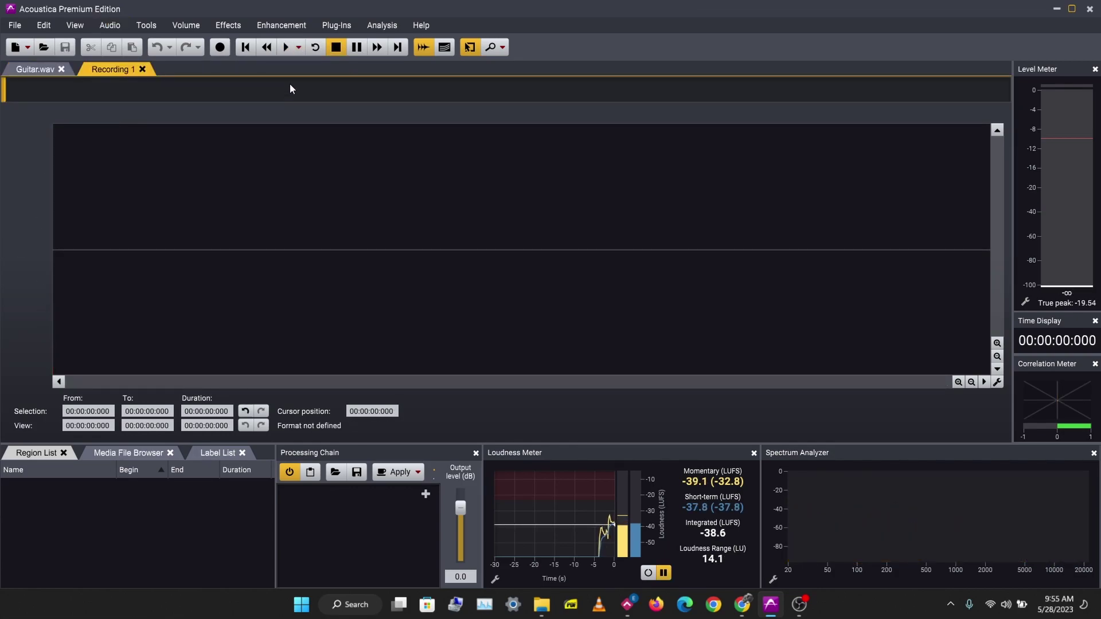
left_click(33, 69)
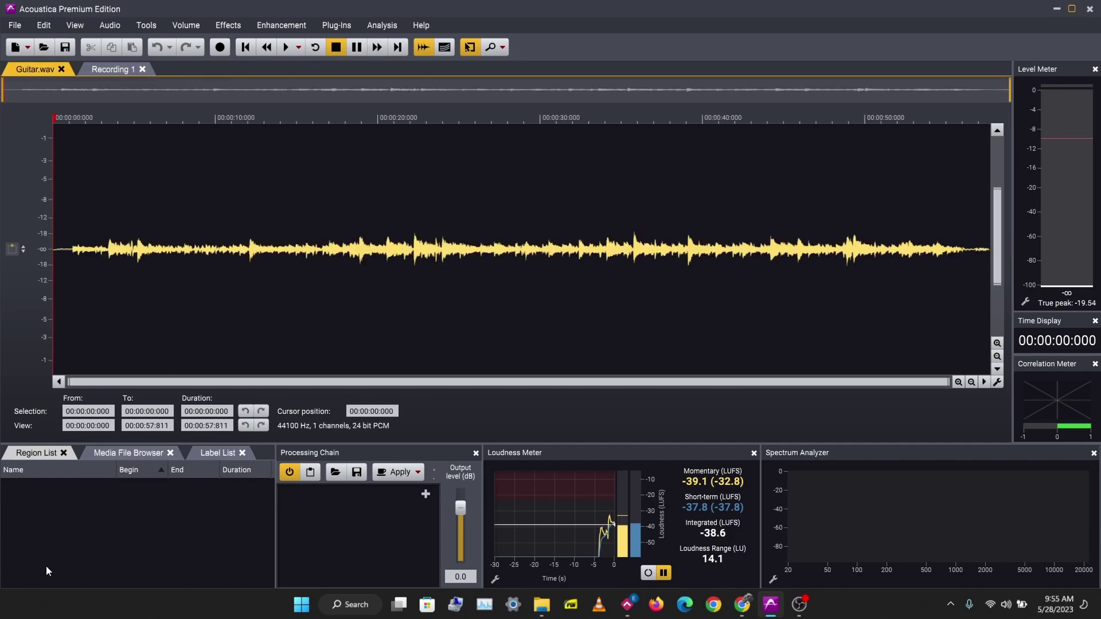
Undock the Media File Browser, re-dock it after Label List, and play Guitar.wav from 00:00:13:846.
left_click_drag(112, 451, 132, 515)
left_click_drag(225, 452, 130, 517)
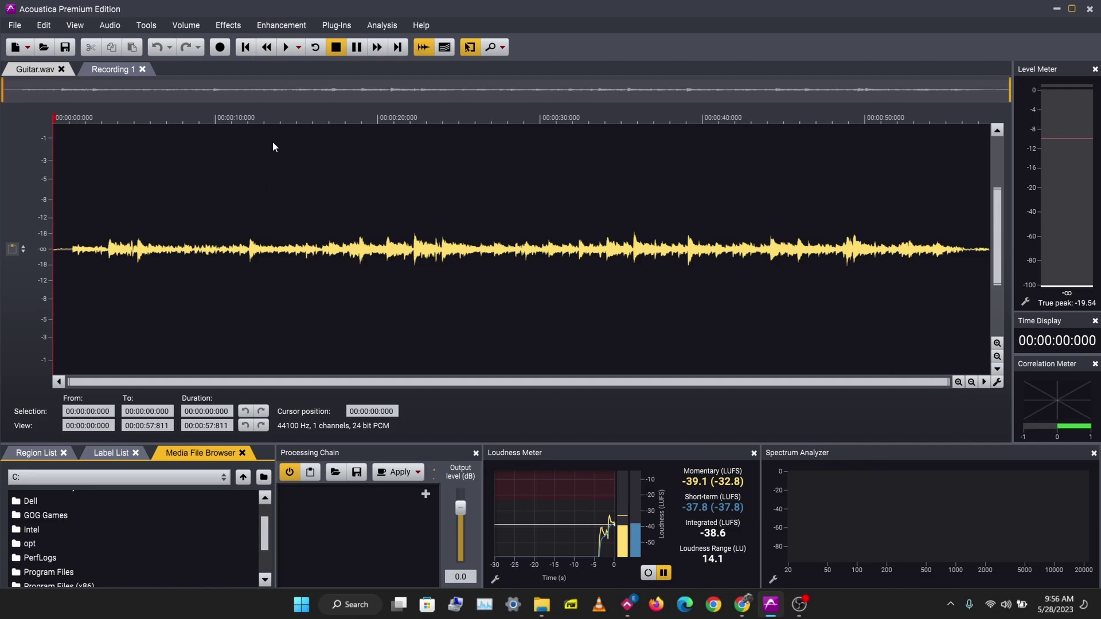
left_click(277, 118)
key("space")
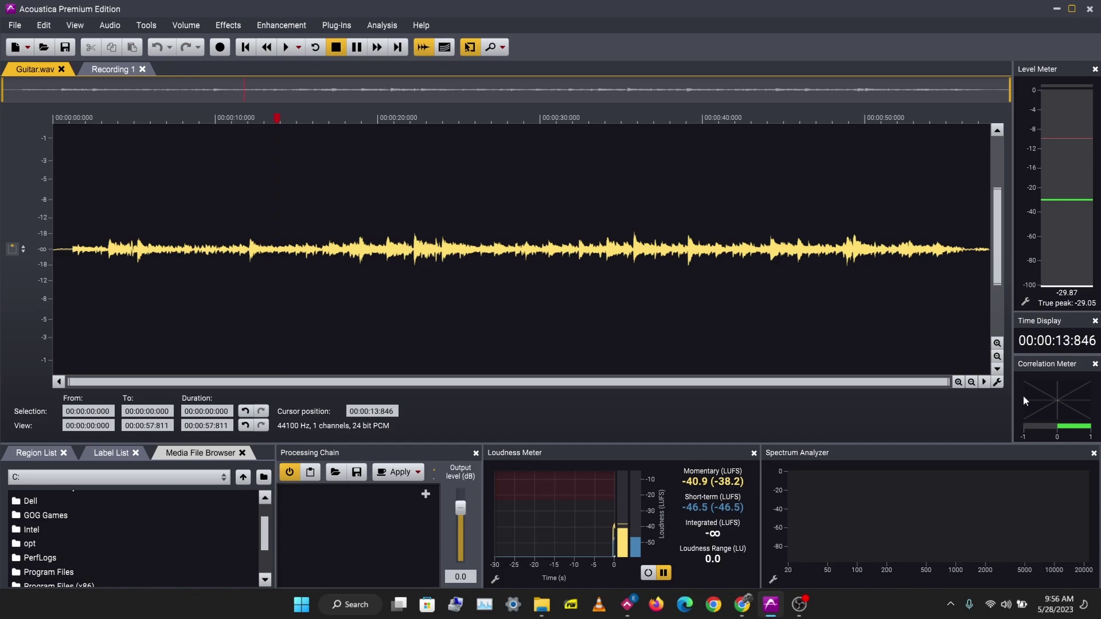
key("space")
key("space")
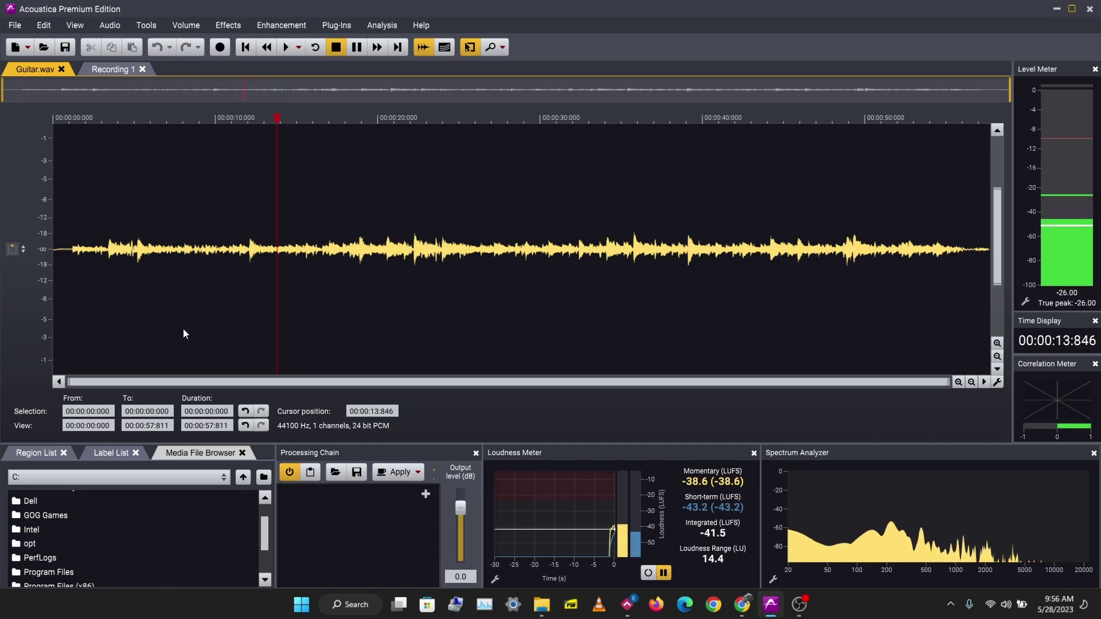
left_click(16, 47)
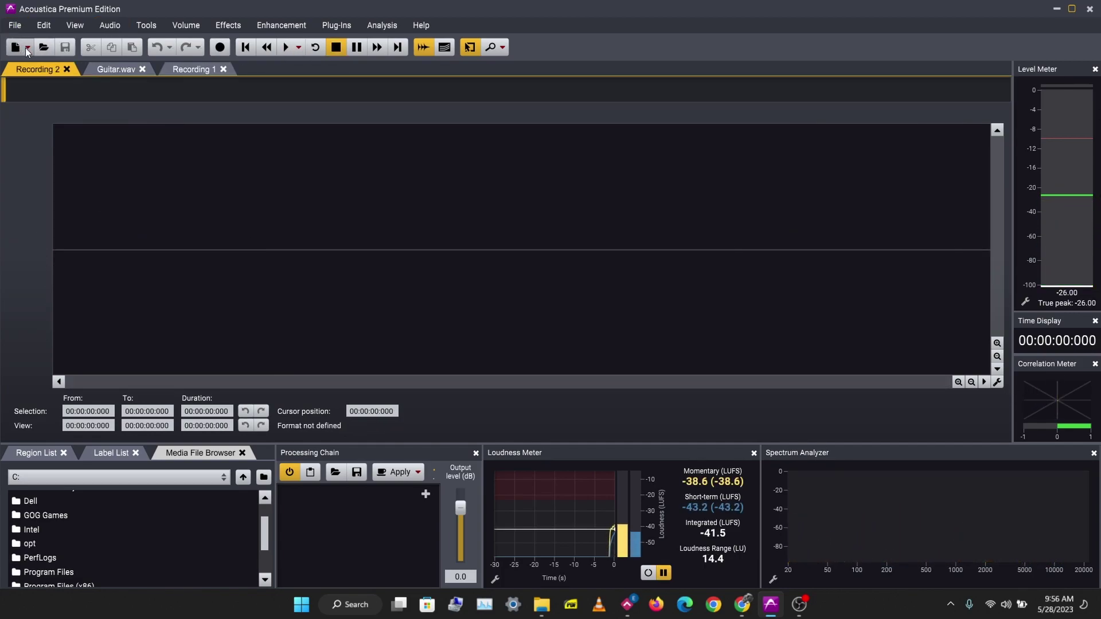
key("ctrl+w")
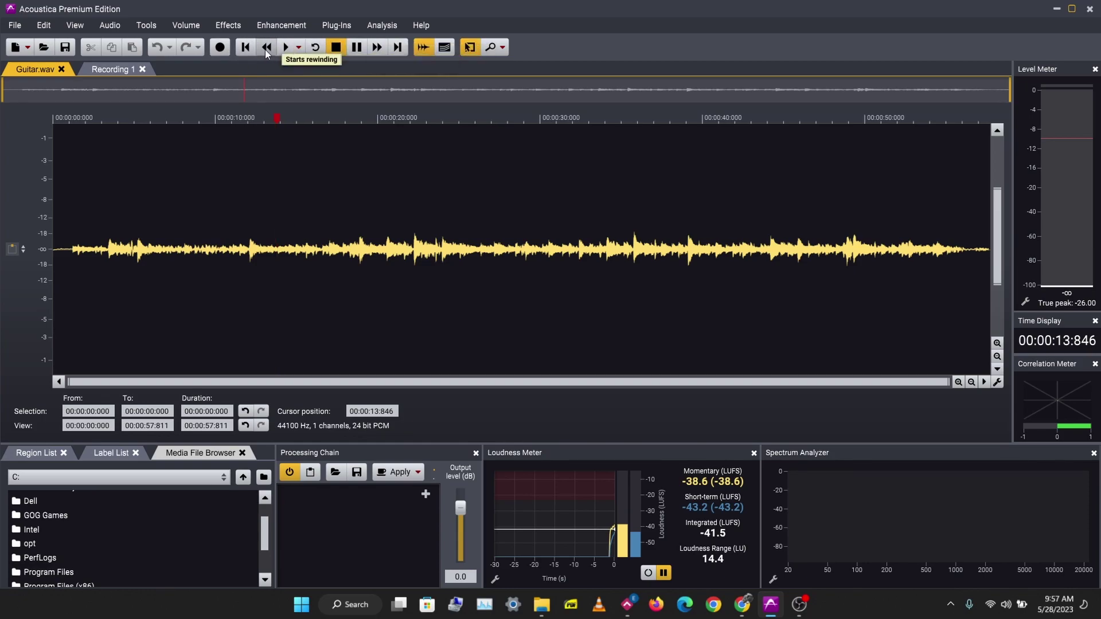
left_click(436, 50)
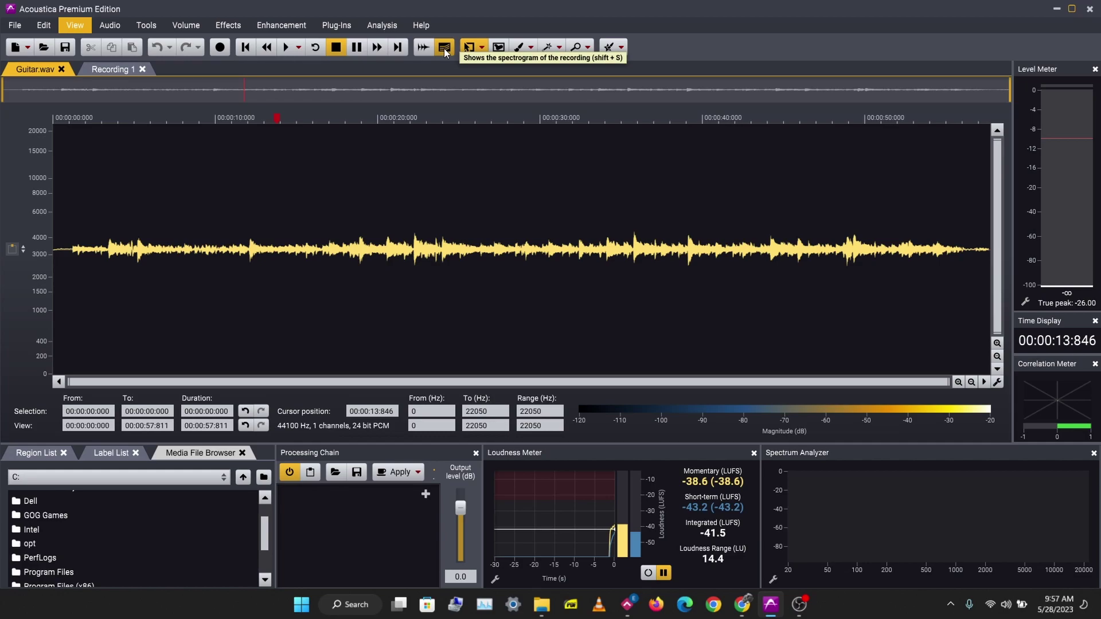
left_click(431, 50)
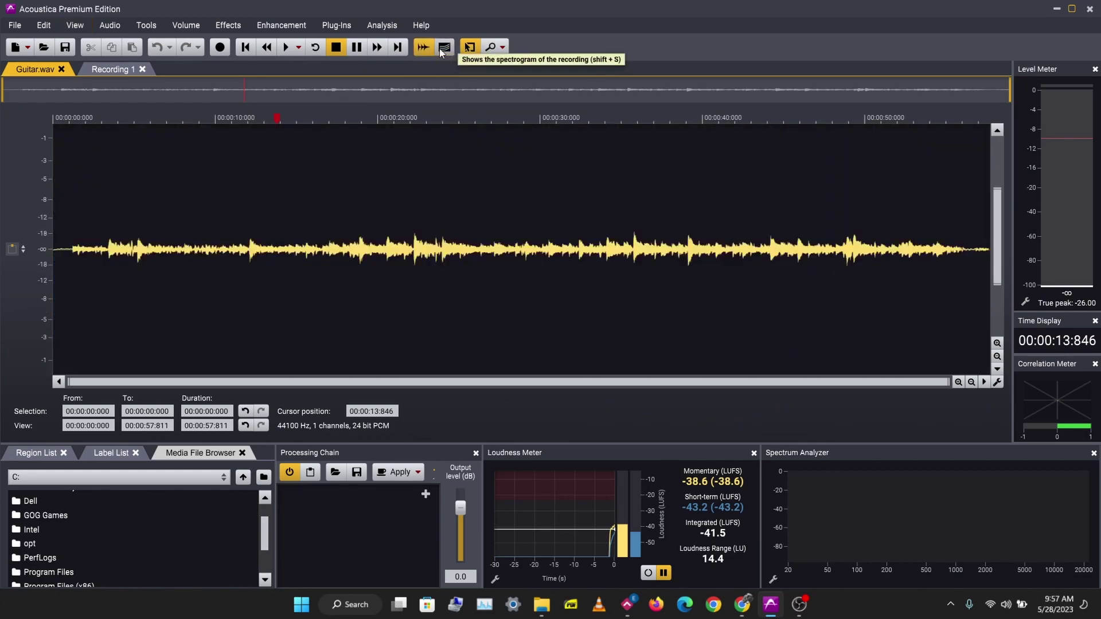
left_click(468, 49)
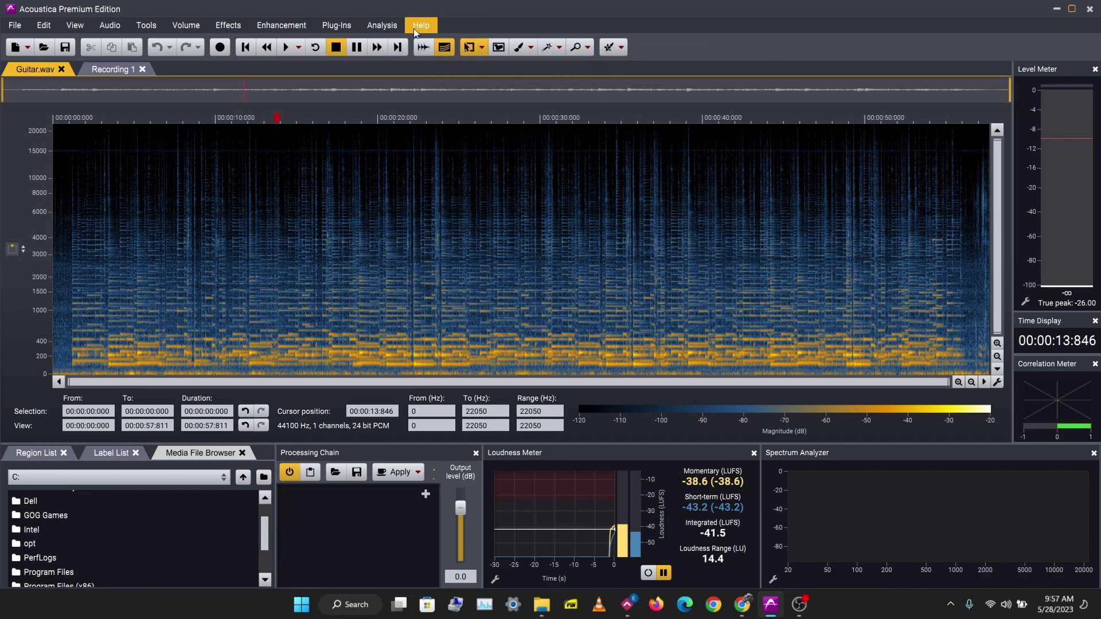
left_click(423, 48)
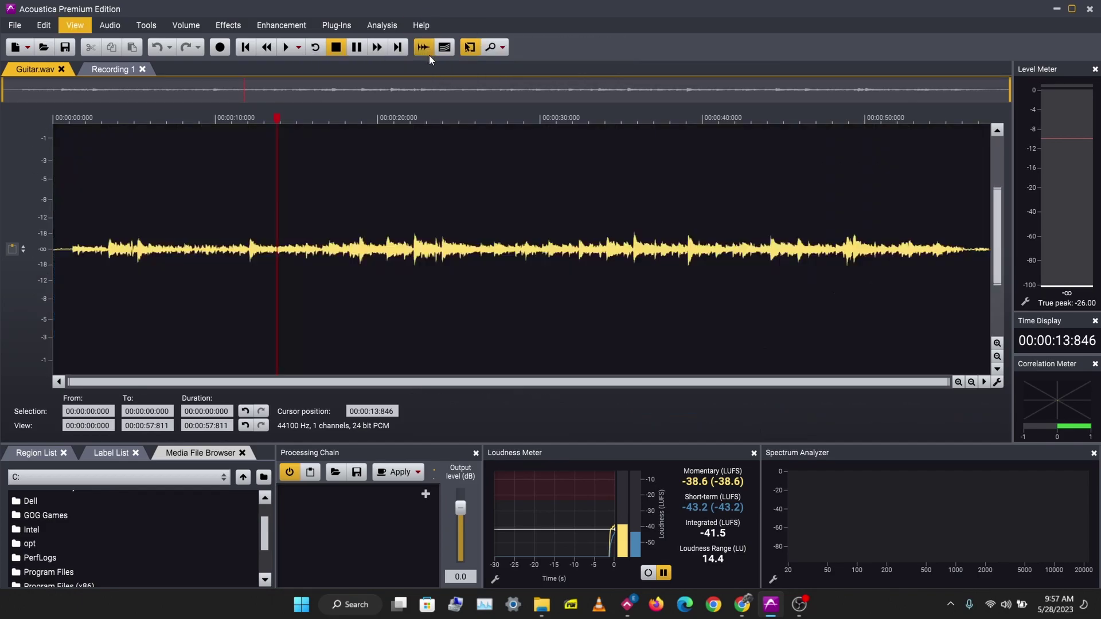
Zoom the Guitar.wav waveform vertically in once and out twice, scroll it down, then open File.
left_click(502, 47)
left_click(502, 47)
left_click(997, 343)
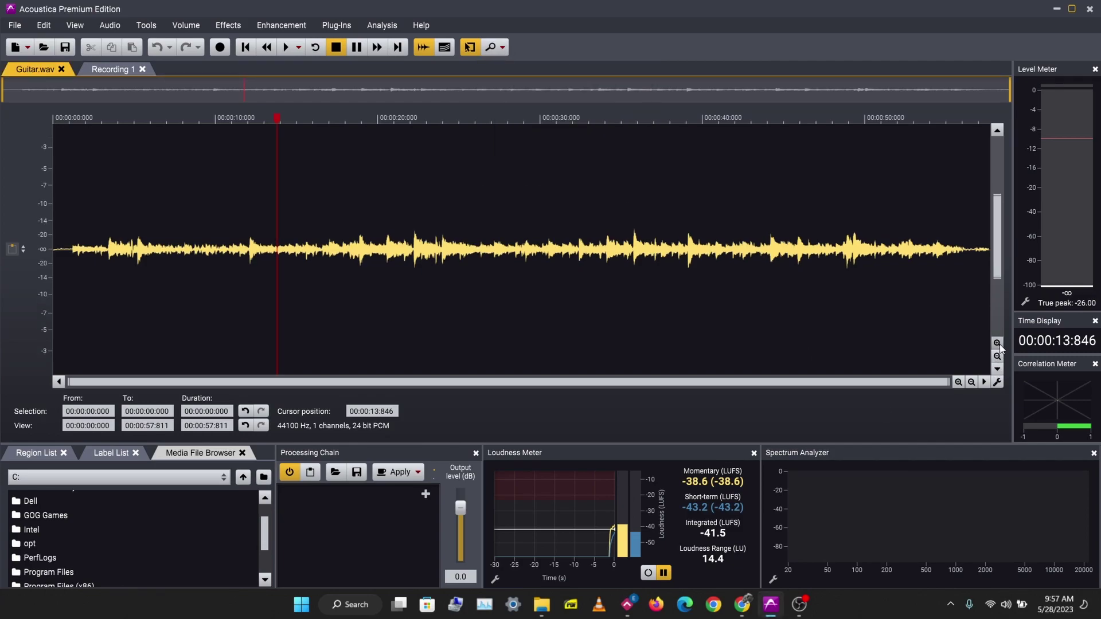
left_click(997, 356)
left_click(997, 357)
left_click_drag(998, 281, 1001, 252)
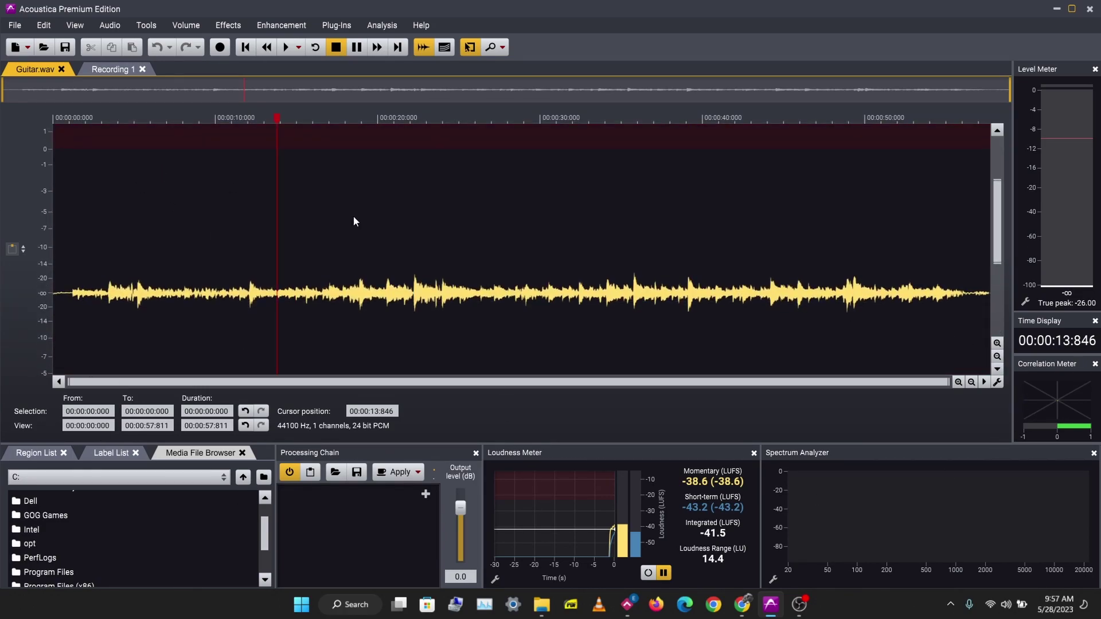
left_click(14, 25)
left_click(185, 26)
left_click(13, 26)
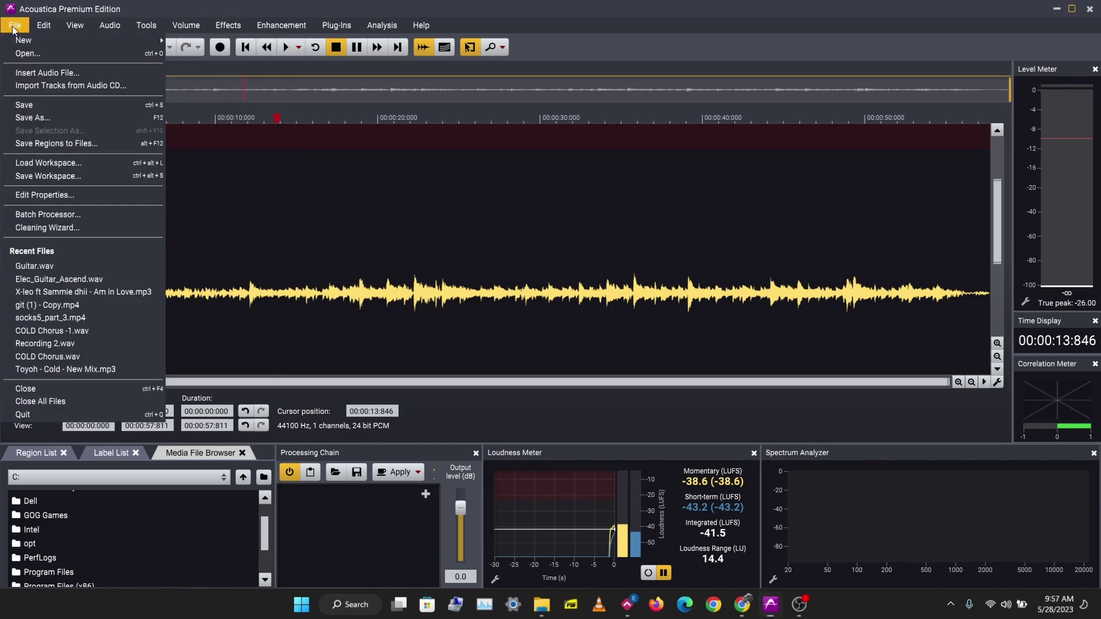
mouse_move(101, 42)
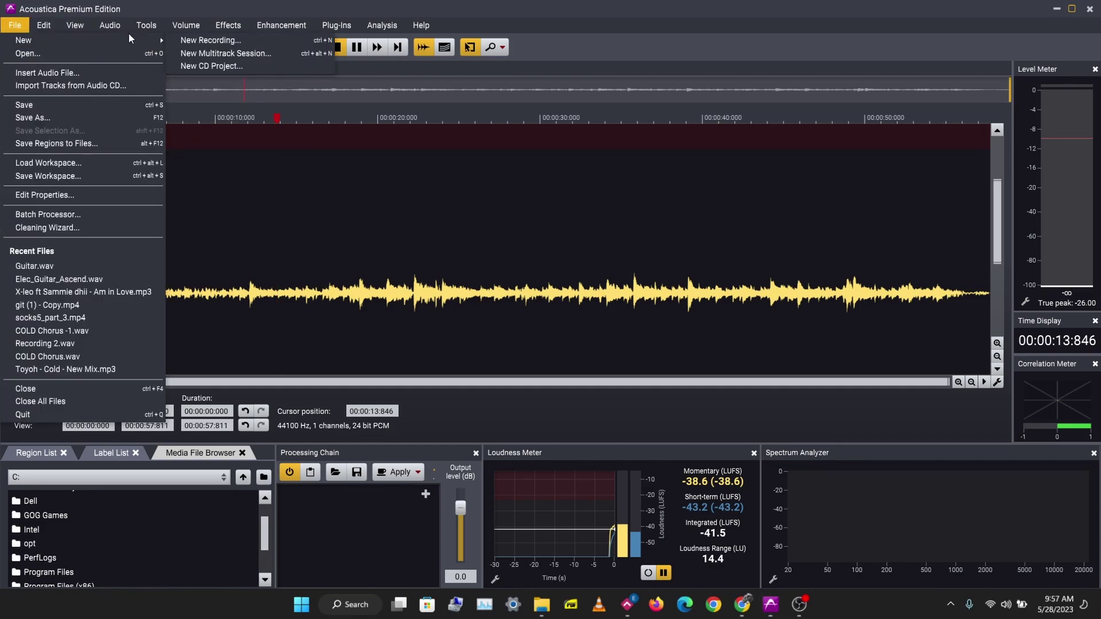
left_click(476, 4)
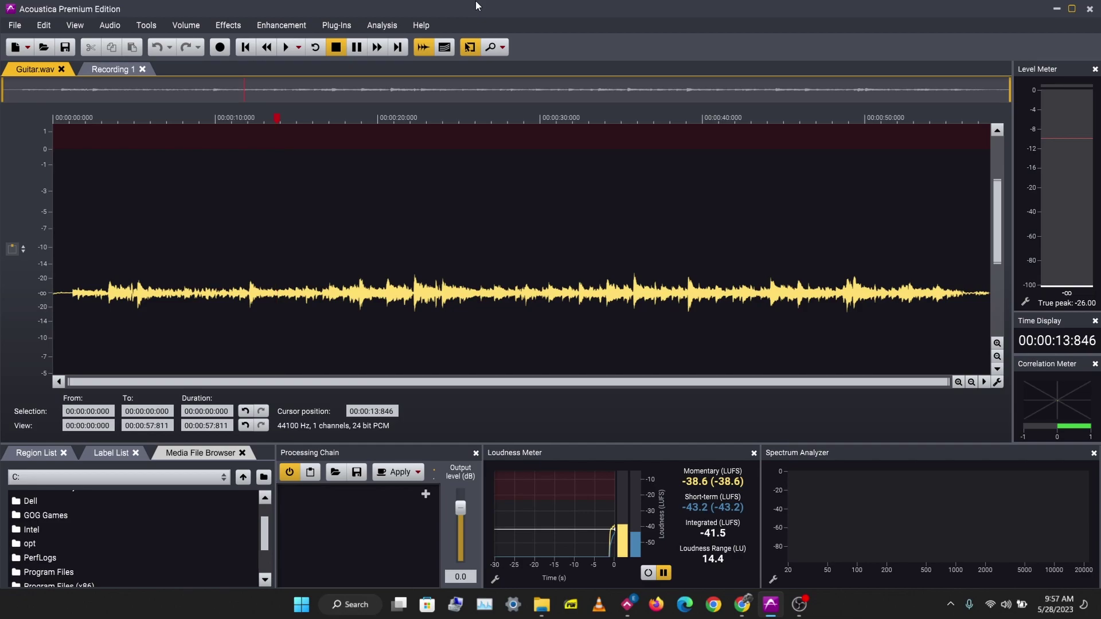